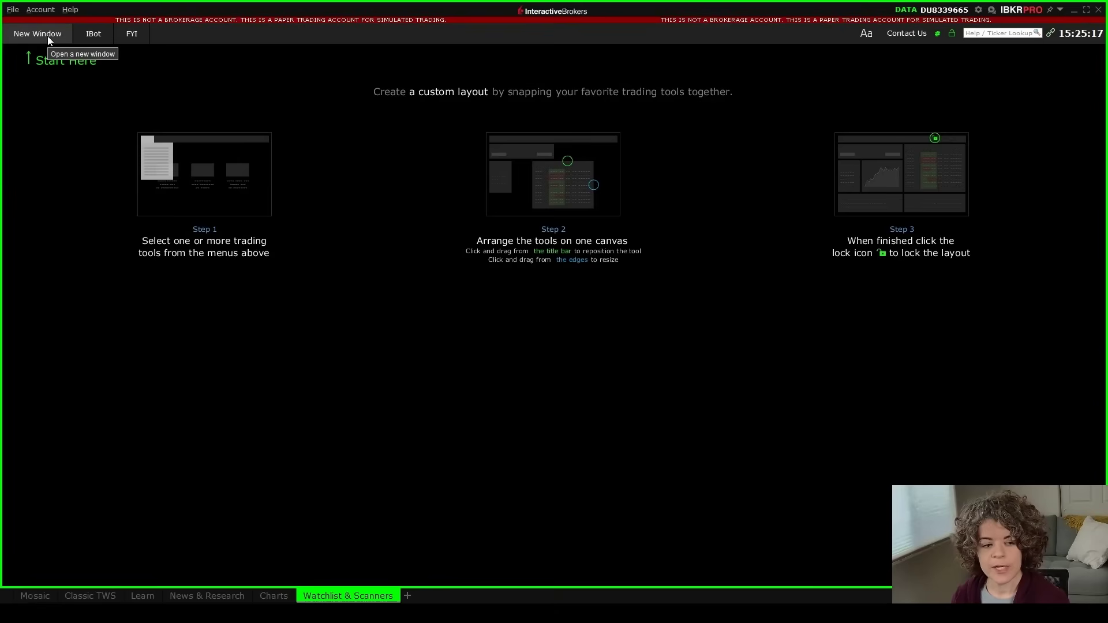
# - Add a new watchlist and enter the symbols TSLA, AAPL, AMD, NVDA and MSFT
pyautogui.click(47, 35)
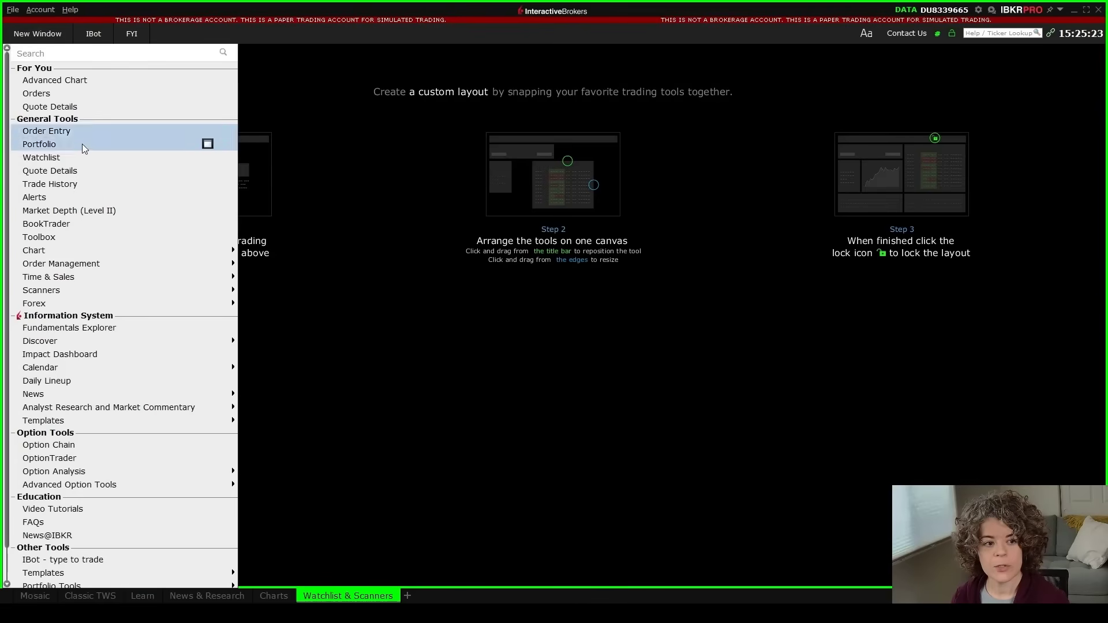
pyautogui.click(83, 160)
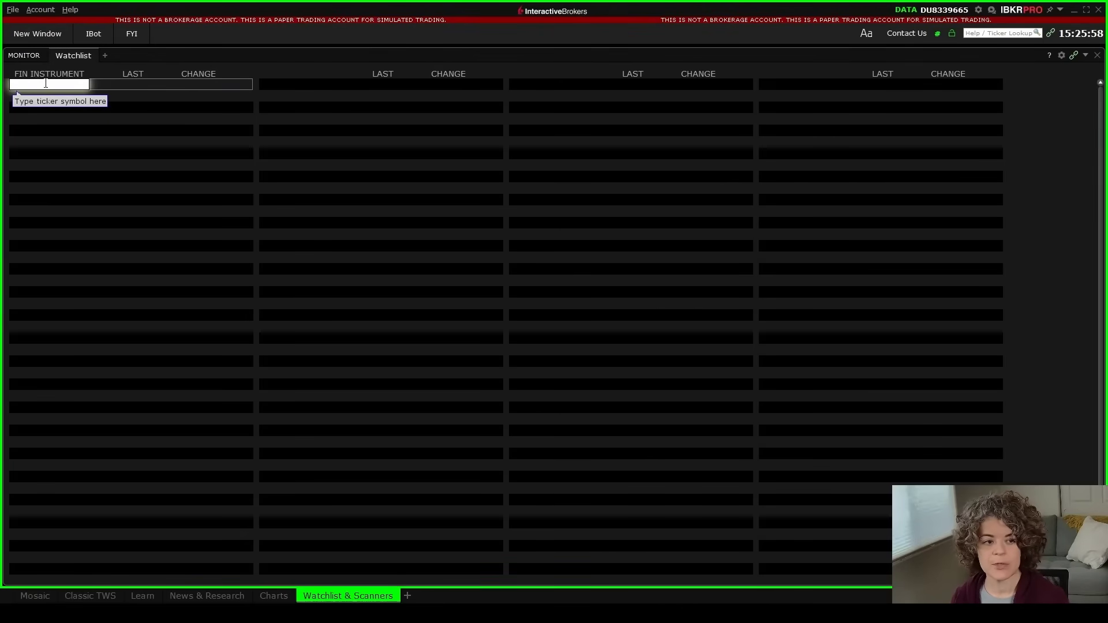
pyautogui.write('TSLA')
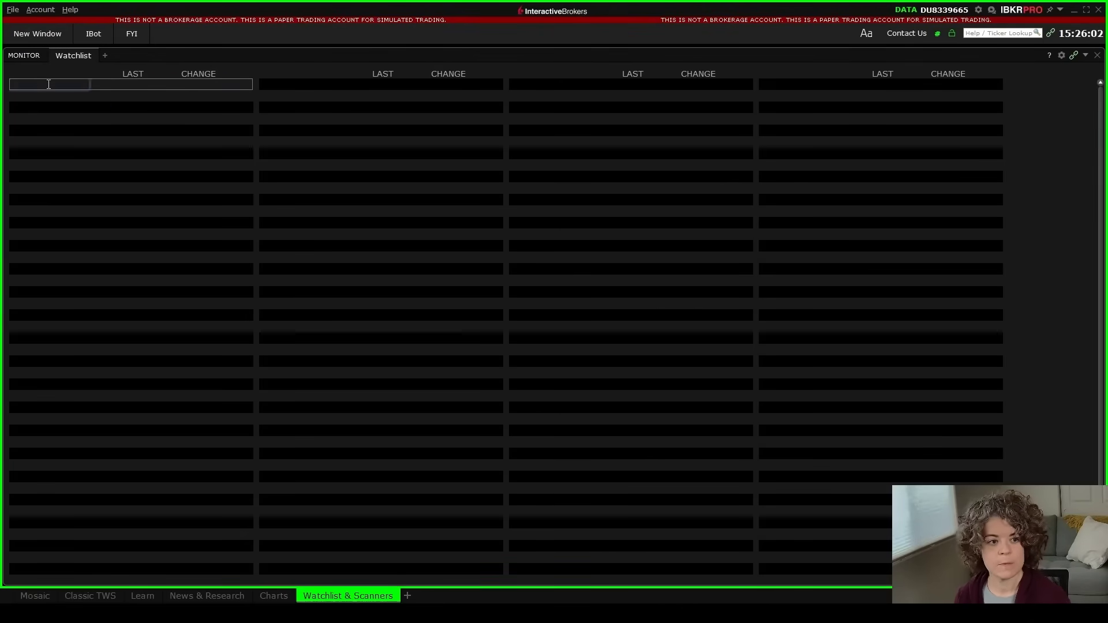
pyautogui.press('Return')
pyautogui.write('AAPL')
pyautogui.press('Return')
pyautogui.write('AMD')
pyautogui.press('Return')
pyautogui.write('NVDA')
pyautogui.press('Return')
pyautogui.write('MSFT')
pyautogui.press('Return')
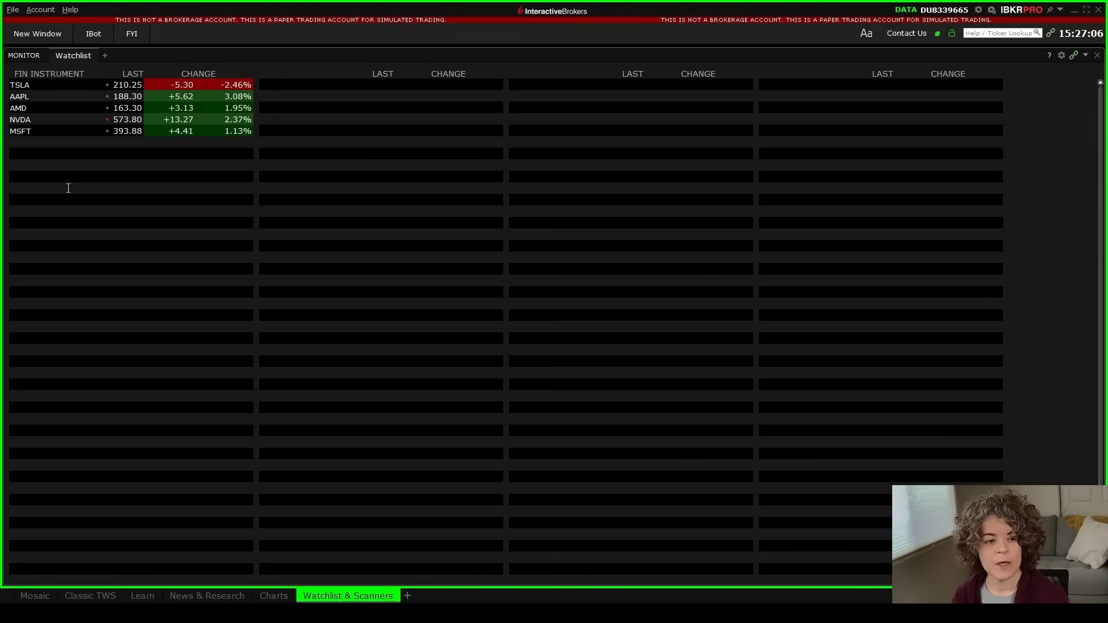
# - Rename the five-stock watchlist to 'My 5 Favorite Stocks'
pyautogui.rightClick(74, 57)
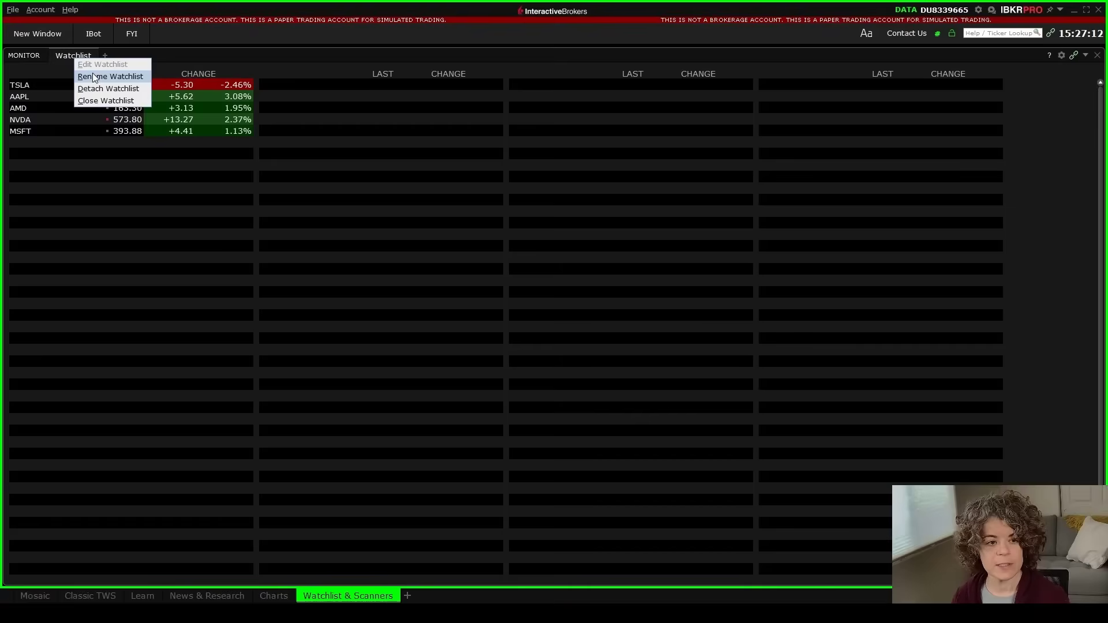
pyautogui.click(95, 76)
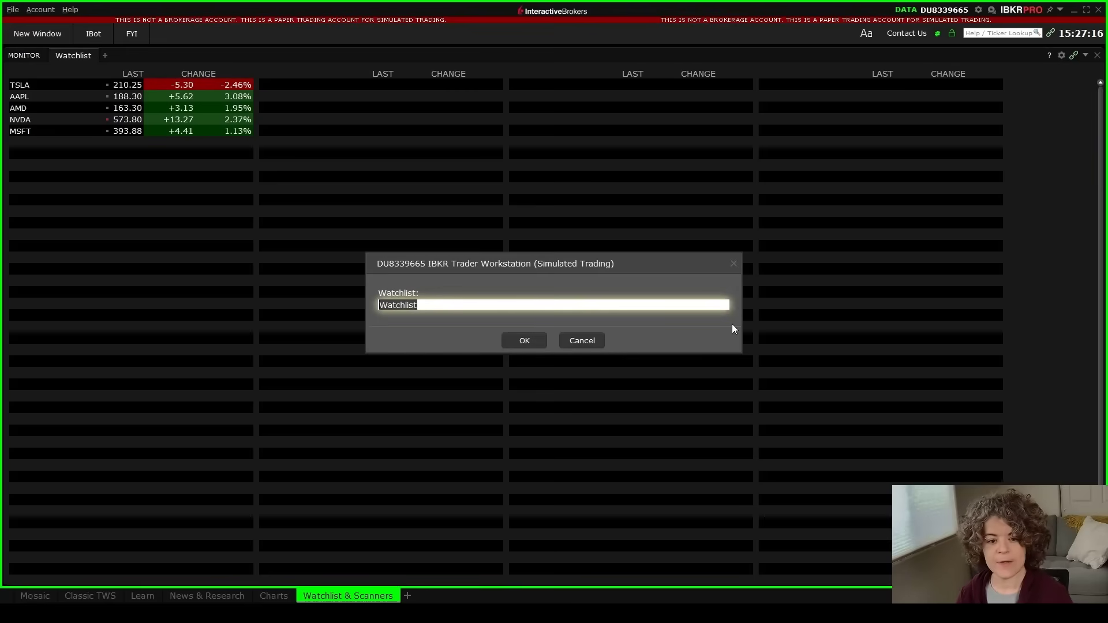
pyautogui.write('My 5 Favorite S')
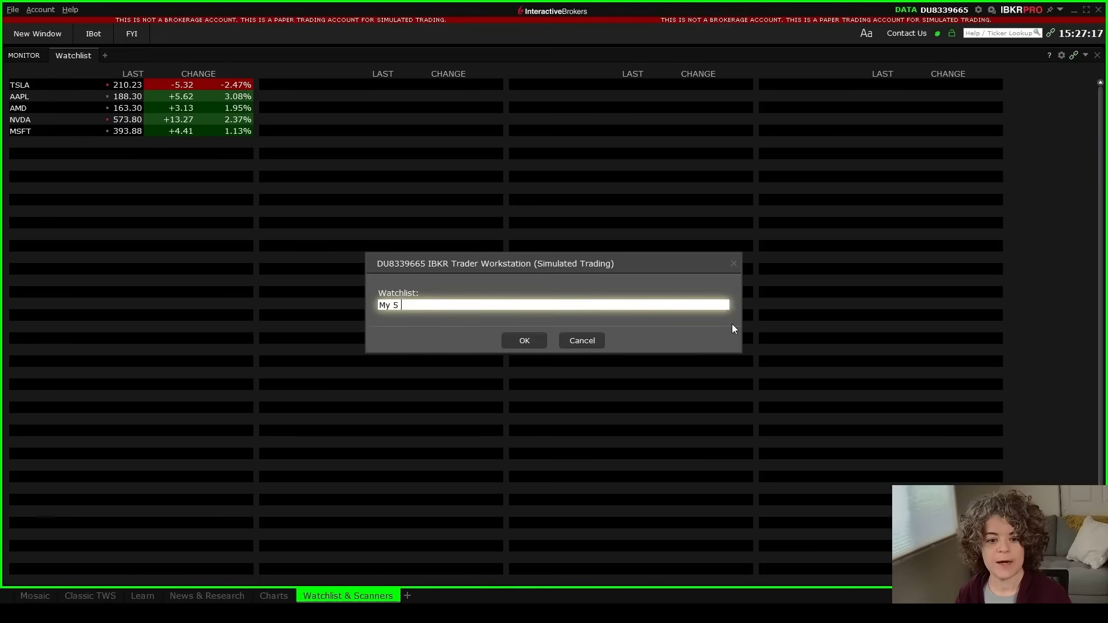
pyautogui.write('tocks')
pyautogui.press('Return')
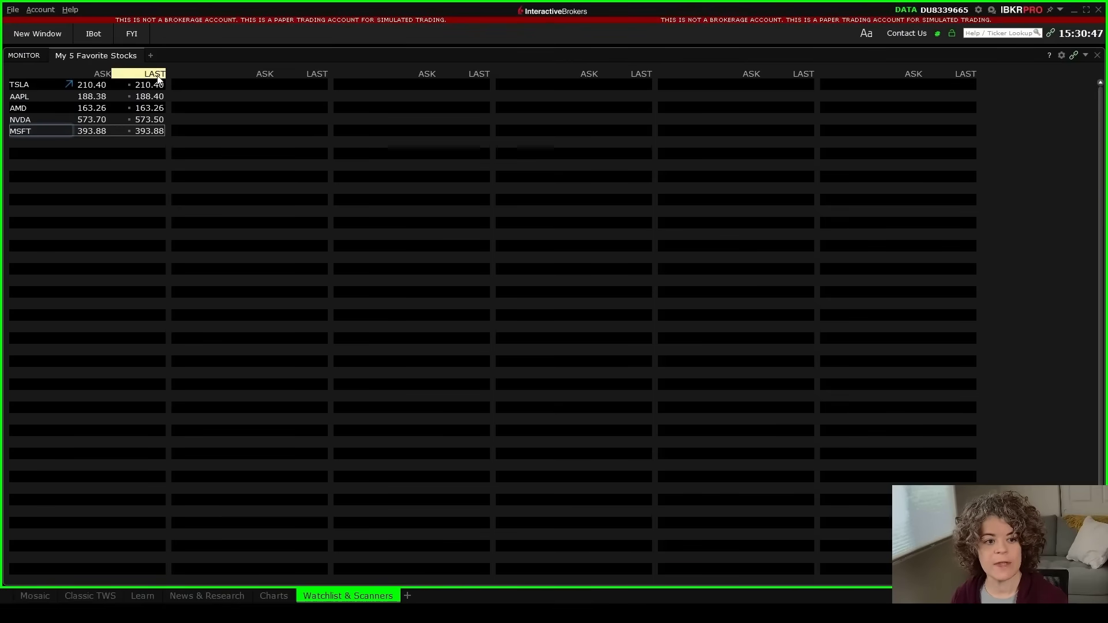
pyautogui.moveTo(162, 129)
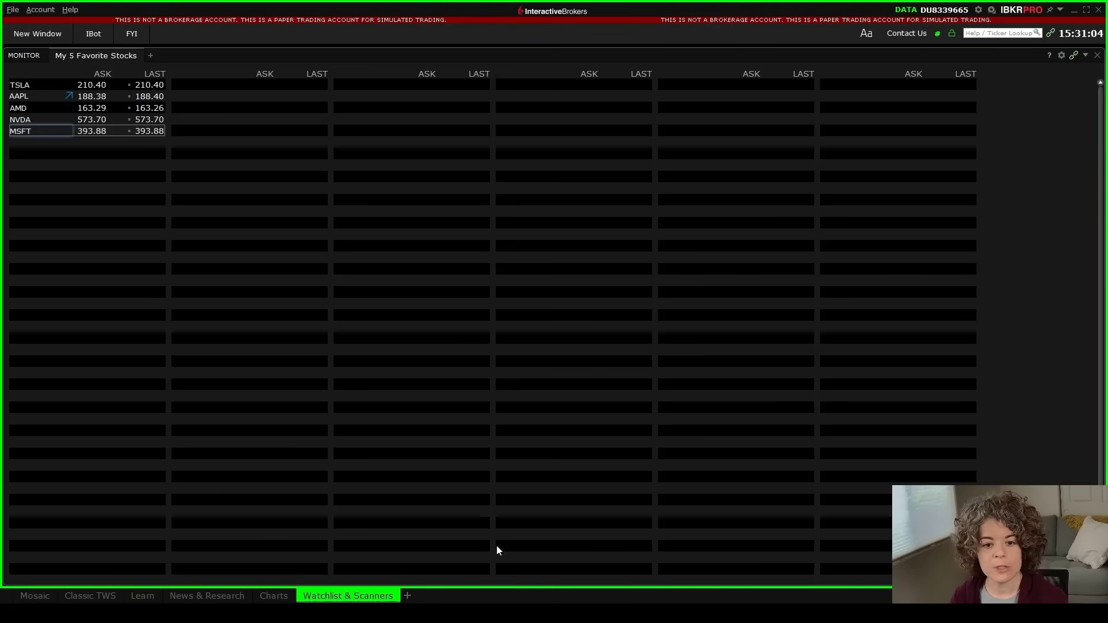
pyautogui.click(213, 84)
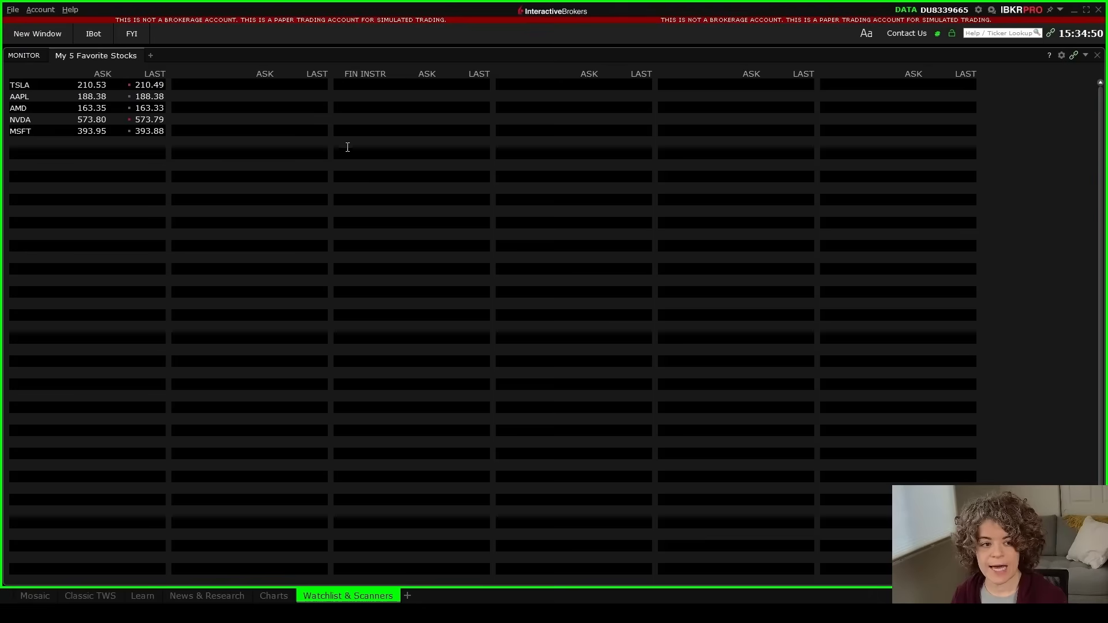
# - Open the watchlist's column settings, select Last, and expand the Prices group of available columns
pyautogui.rightClick(56, 167)
pyautogui.click(86, 203)
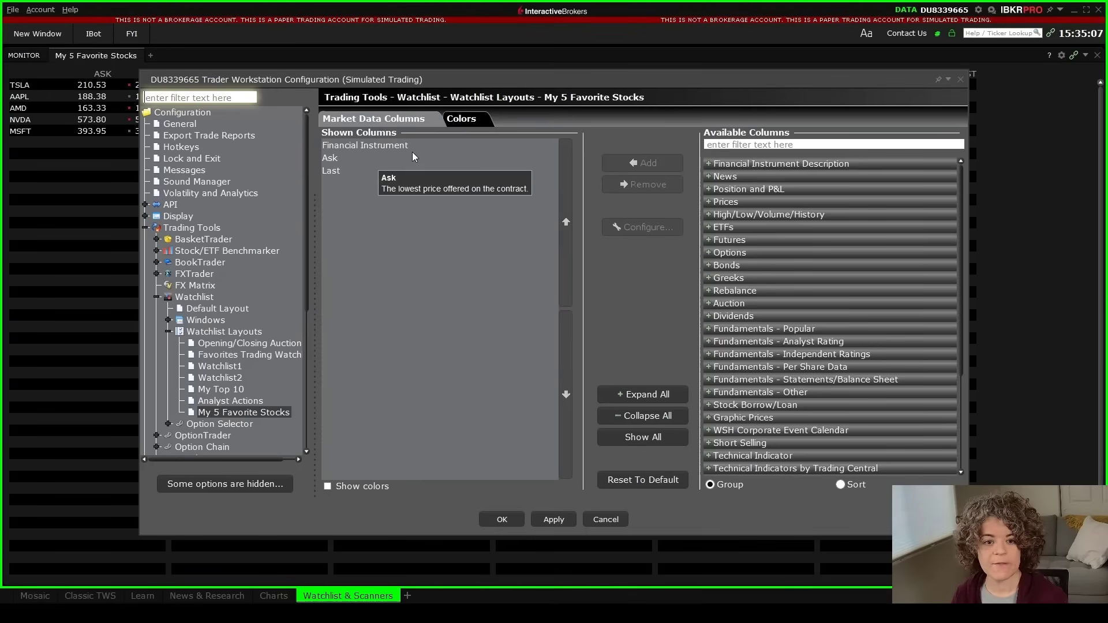
pyautogui.click(345, 173)
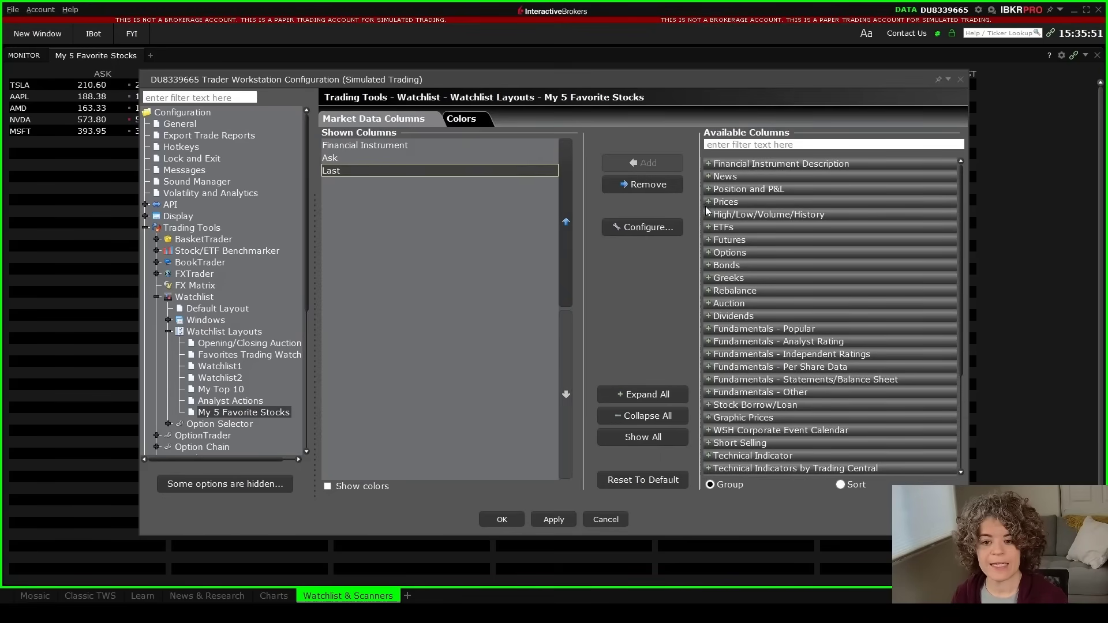
pyautogui.click(709, 202)
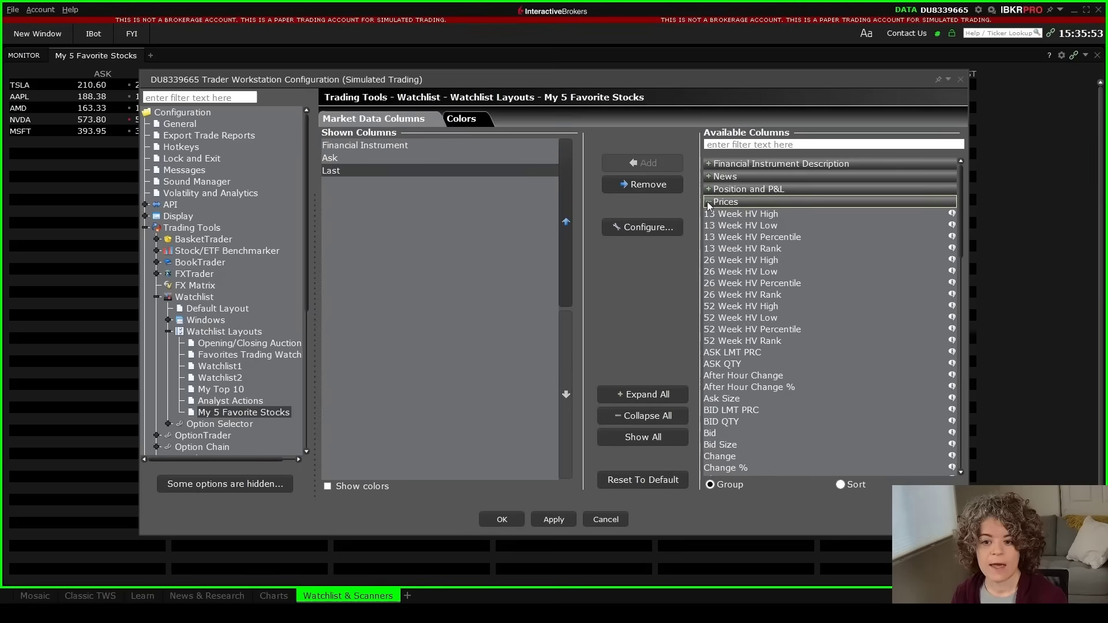
pyautogui.click(728, 144)
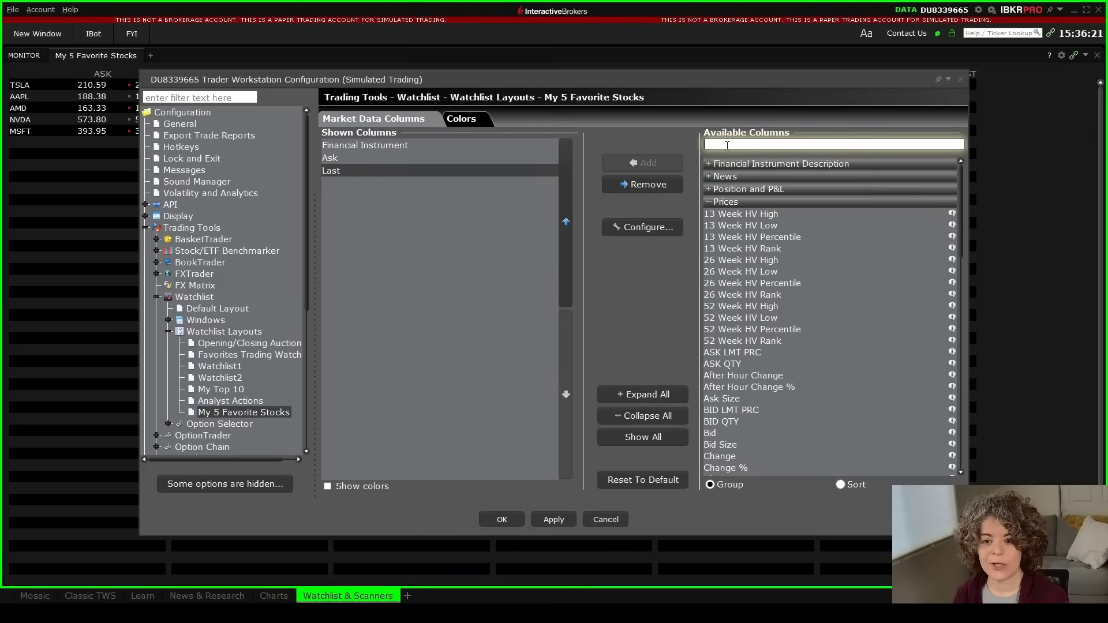
# - Add the Change %, Volume and Call/Put Volume columns via the 'change' and 'volume' filters
pyautogui.write('change')
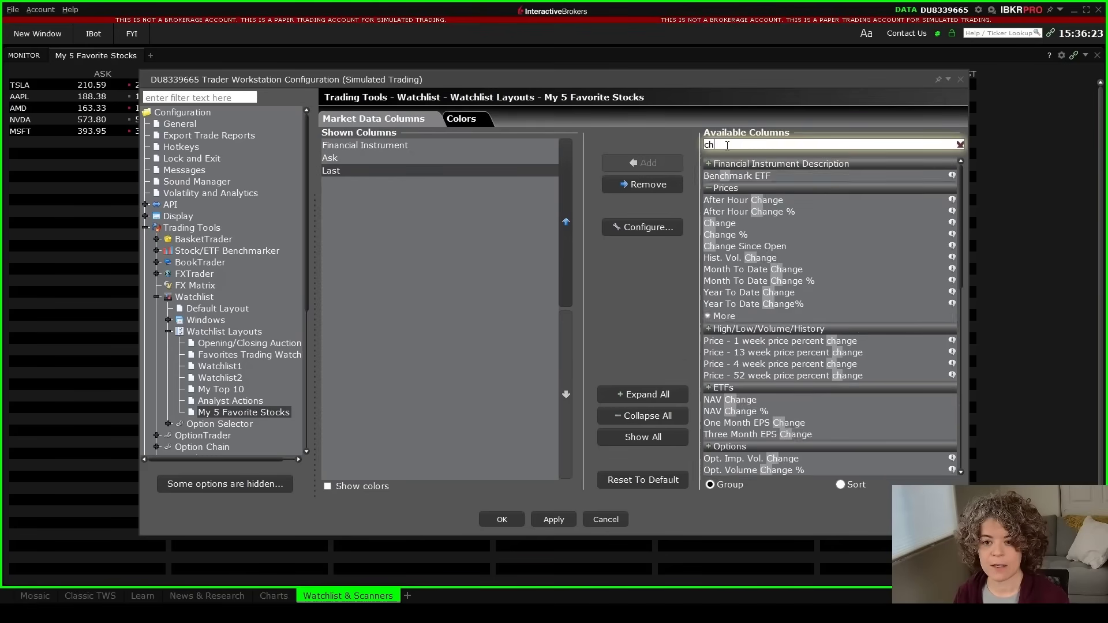
pyautogui.click(744, 214)
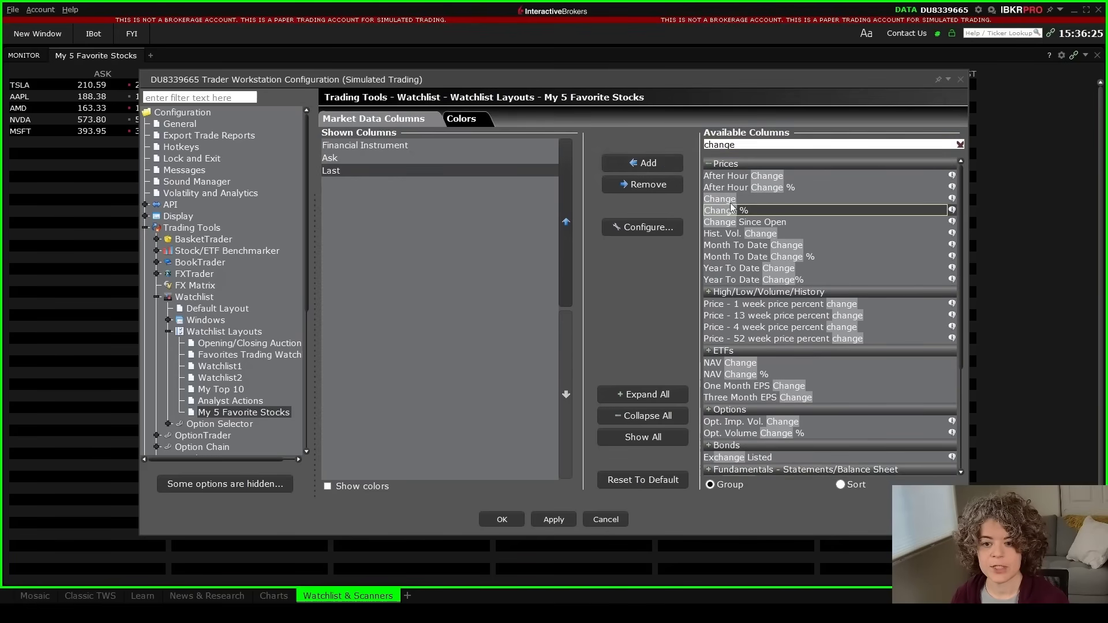
pyautogui.click(662, 163)
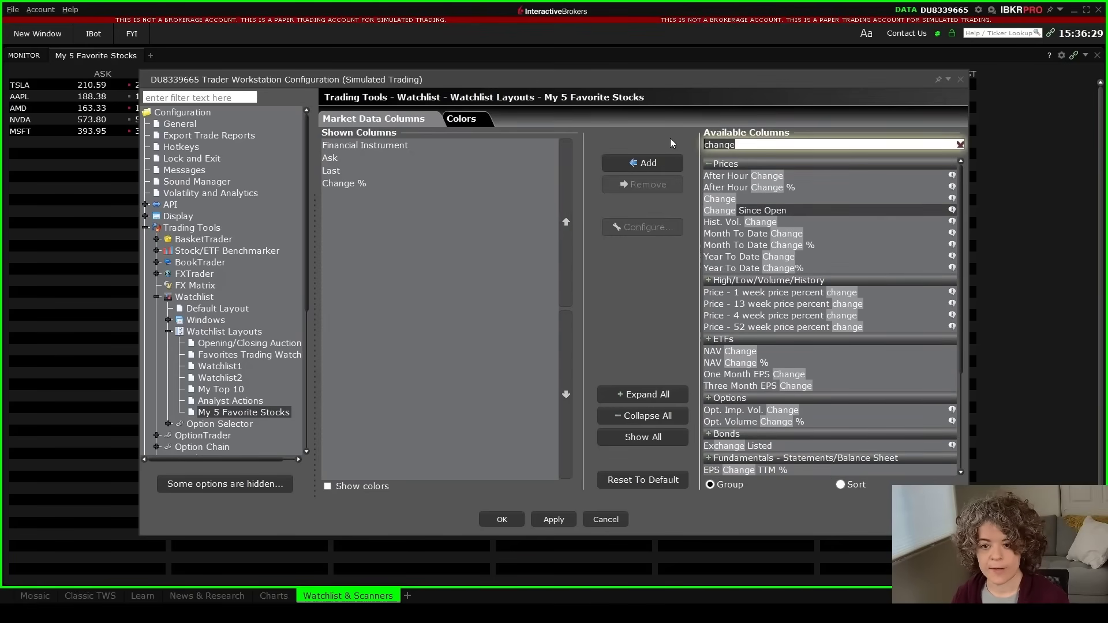
pyautogui.hotkey('ctrl', 'a')
pyautogui.write('volume')
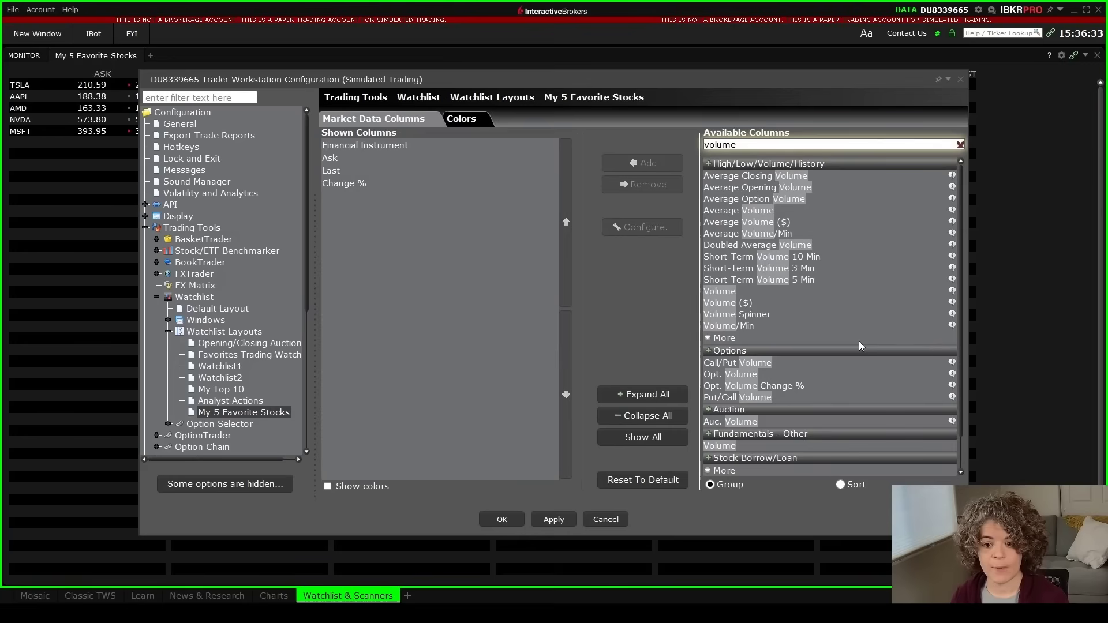
pyautogui.click(733, 292)
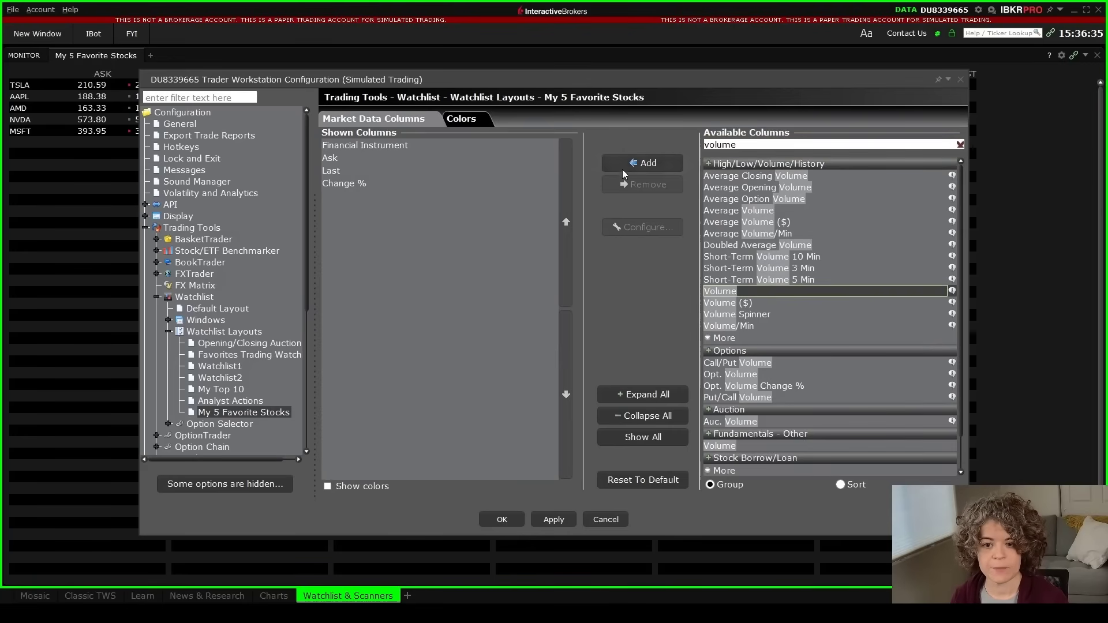
pyautogui.click(640, 164)
pyautogui.click(753, 351)
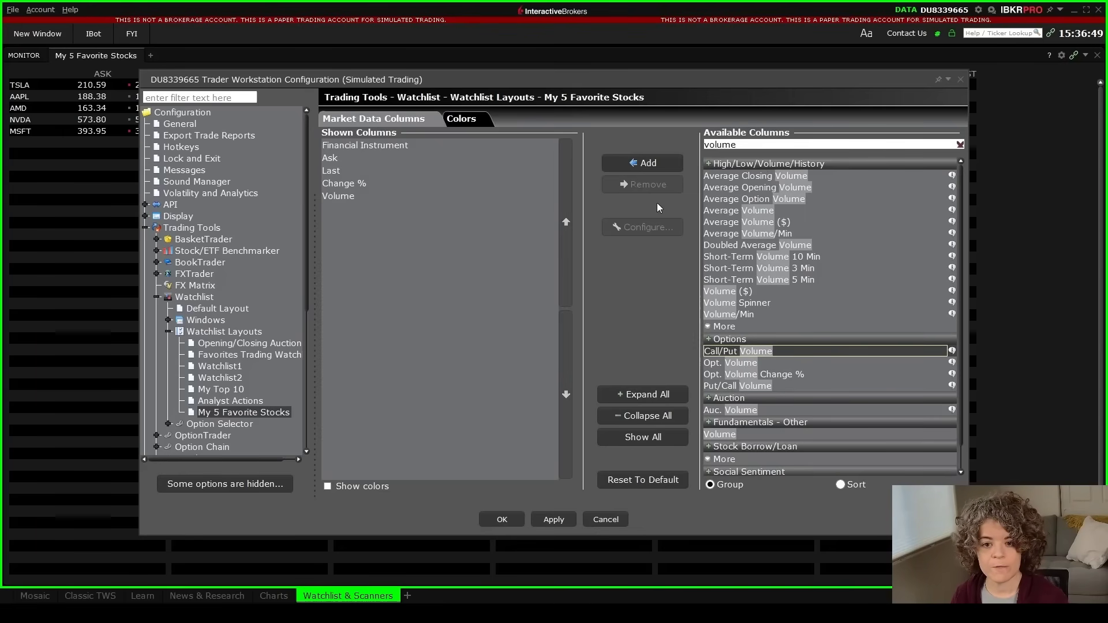
pyautogui.click(646, 164)
# - Filter available columns by 'vwap' and add the VWAP column
pyautogui.moveTo(744, 145); pyautogui.dragTo(699, 149)
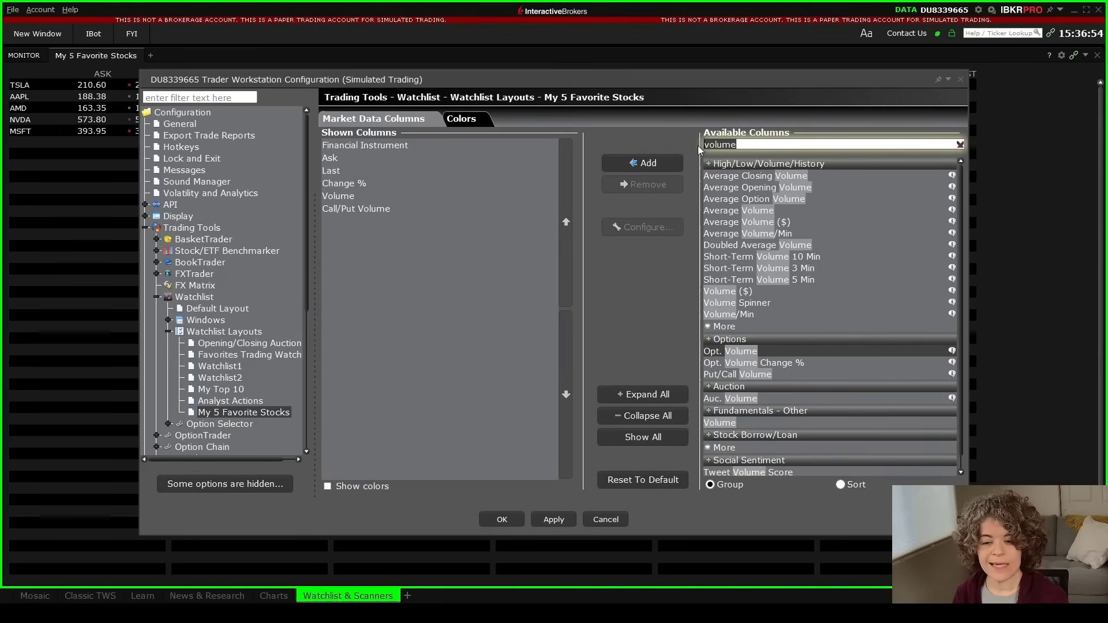
pyautogui.write('vwap')
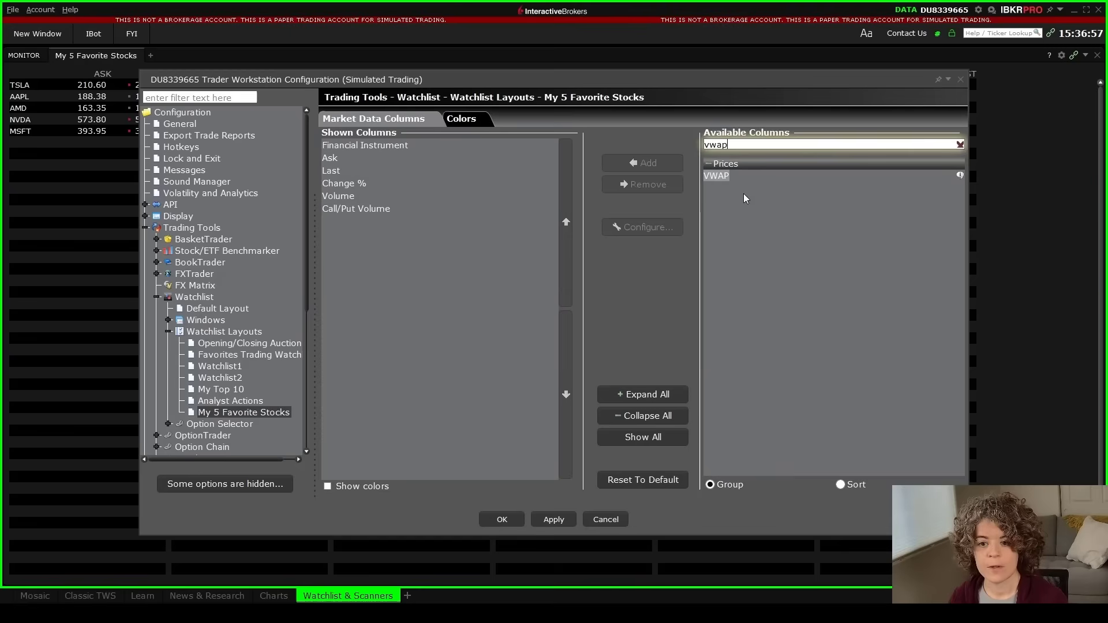
pyautogui.click(721, 177)
pyautogui.click(652, 164)
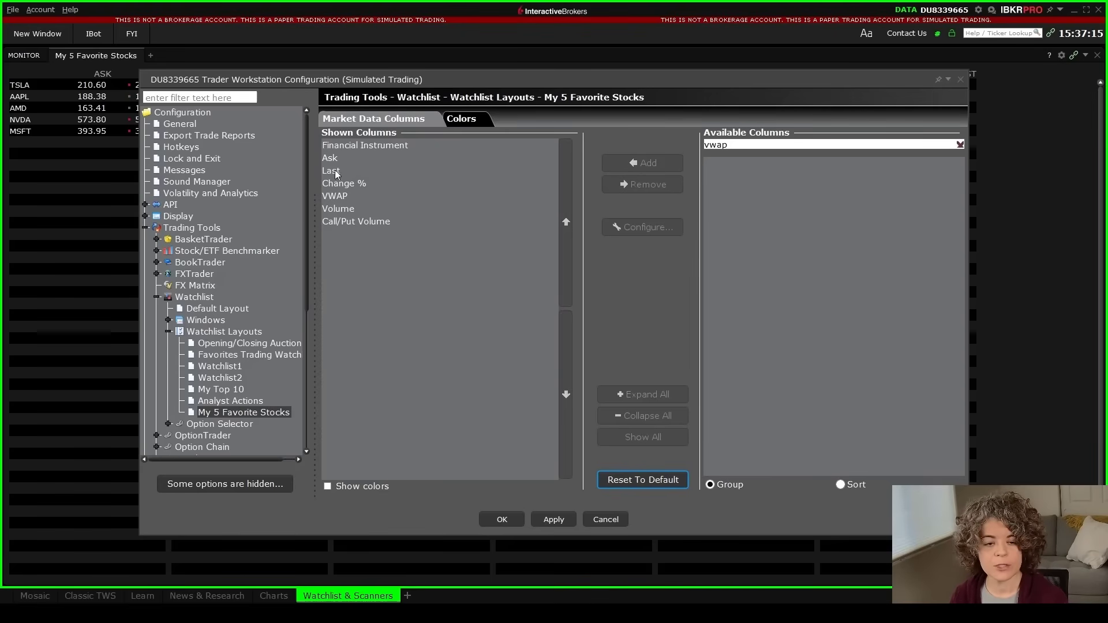
# - Move the Volume column up three places so it sits ahead of Last
pyautogui.click(338, 209)
pyautogui.click(568, 264)
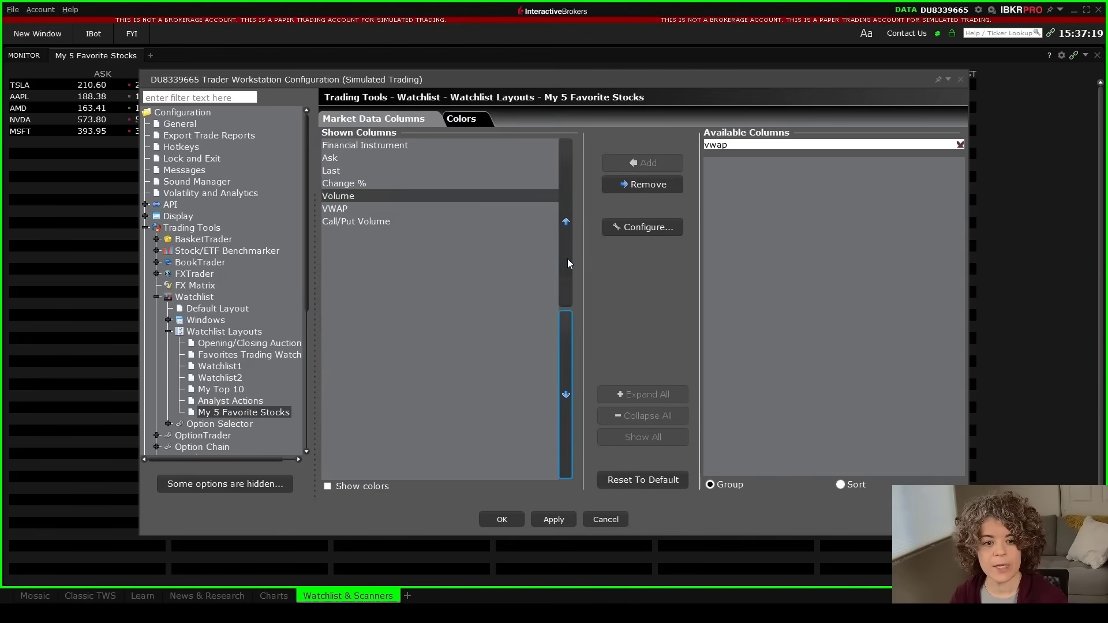
pyautogui.click(569, 262)
pyautogui.click(568, 262)
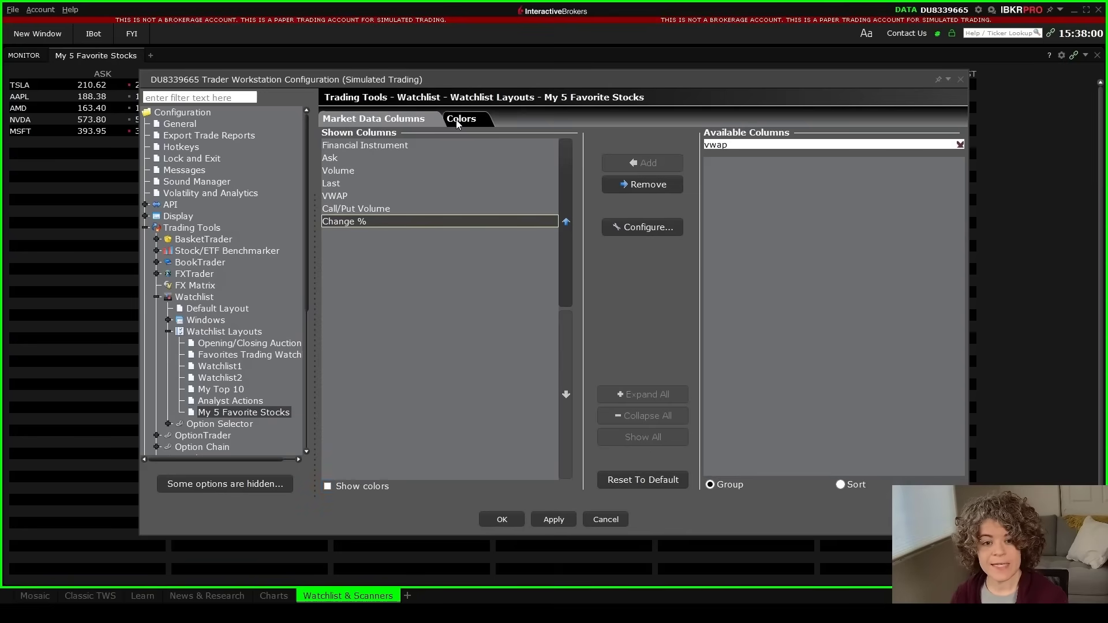
# - Glance at the Colors settings, then apply the column changes and close the configuration
pyautogui.click(460, 120)
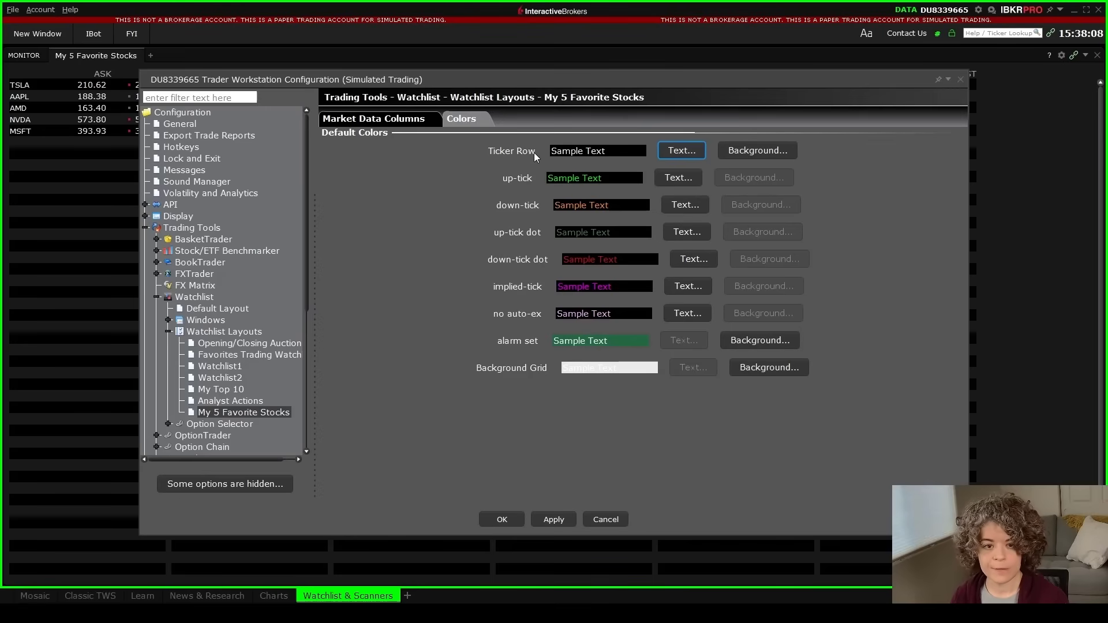
pyautogui.click(406, 120)
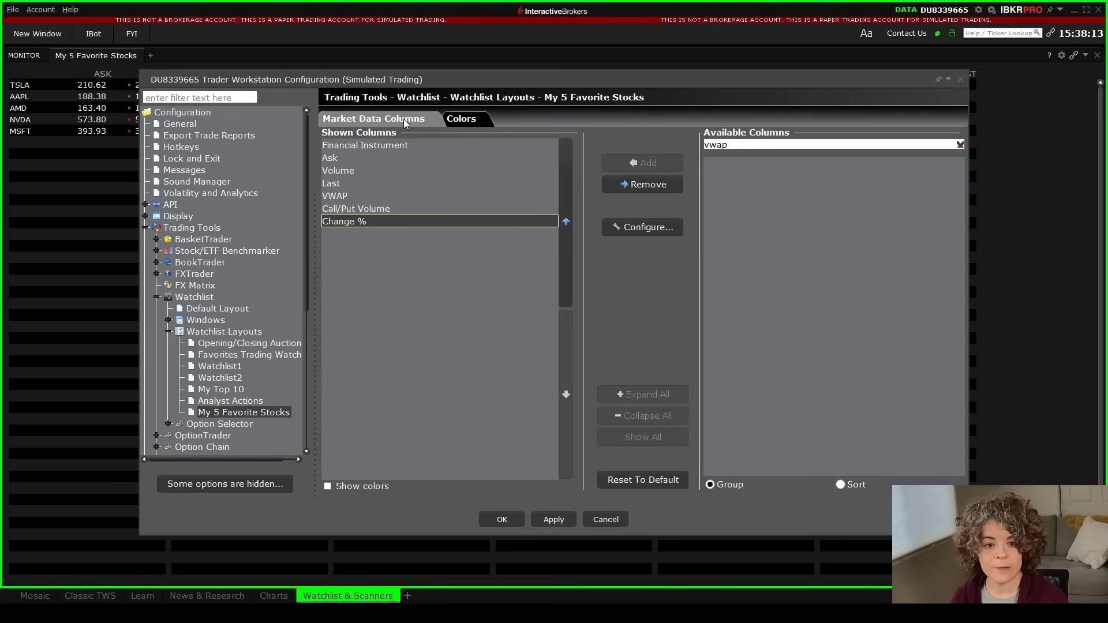
pyautogui.click(556, 521)
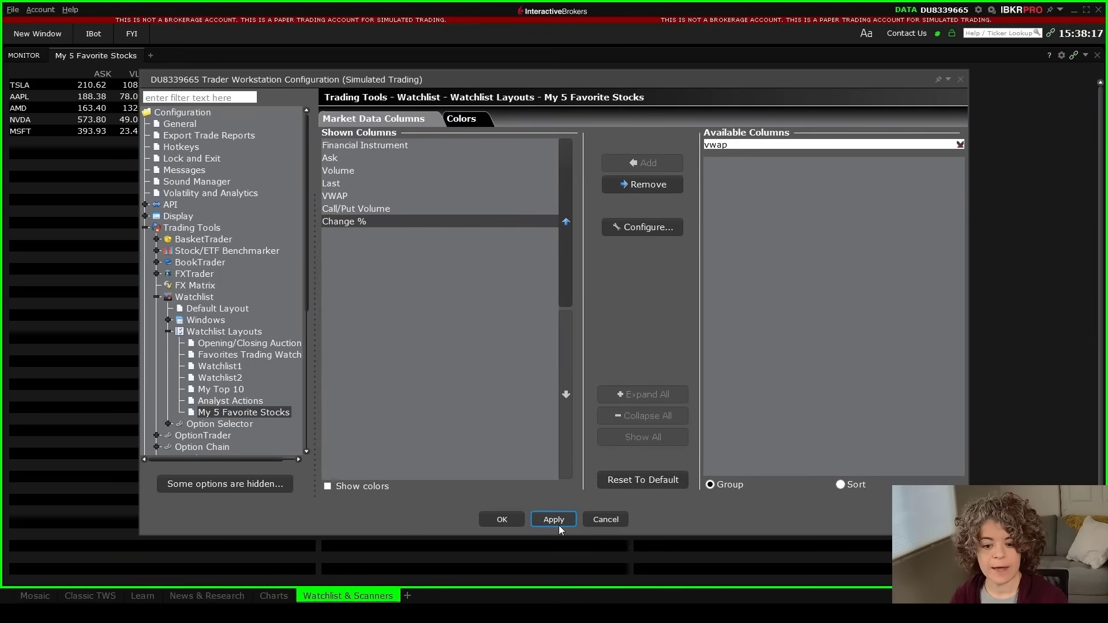
pyautogui.click(502, 520)
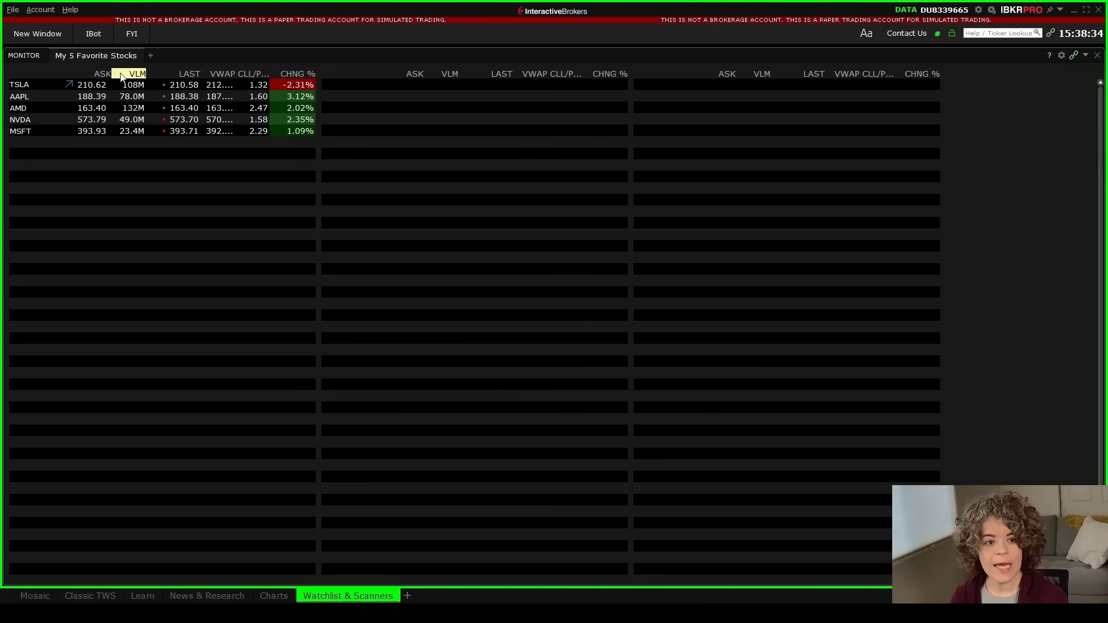
# - Widen the ASK, VOLUME and VWAP columns so full names and values show
pyautogui.moveTo(116, 75); pyautogui.dragTo(186, 77)
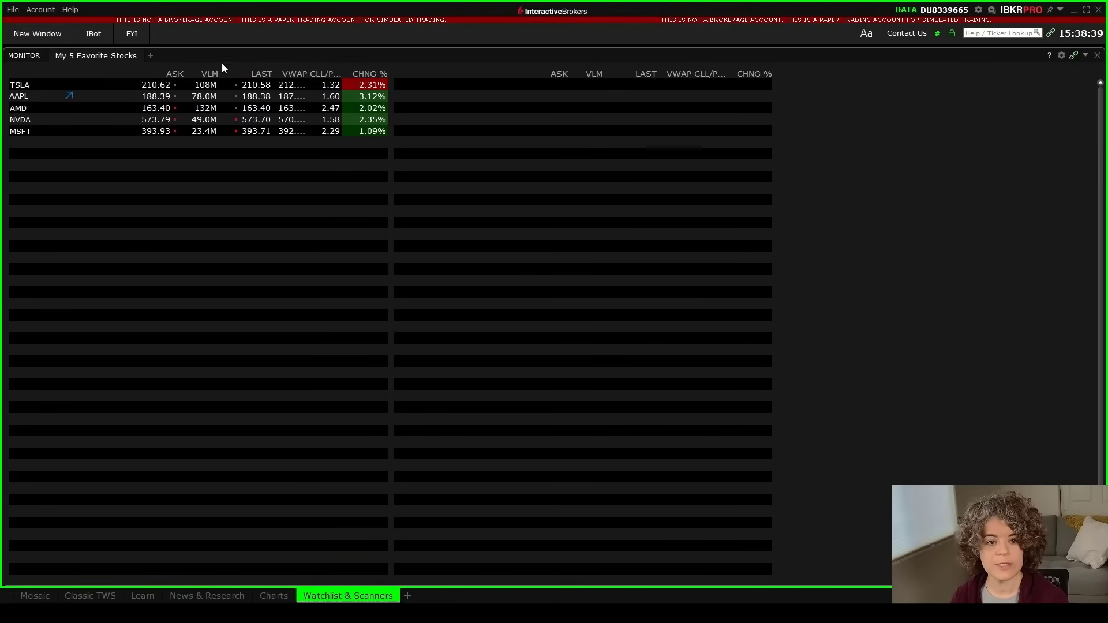
pyautogui.moveTo(228, 75); pyautogui.dragTo(296, 80)
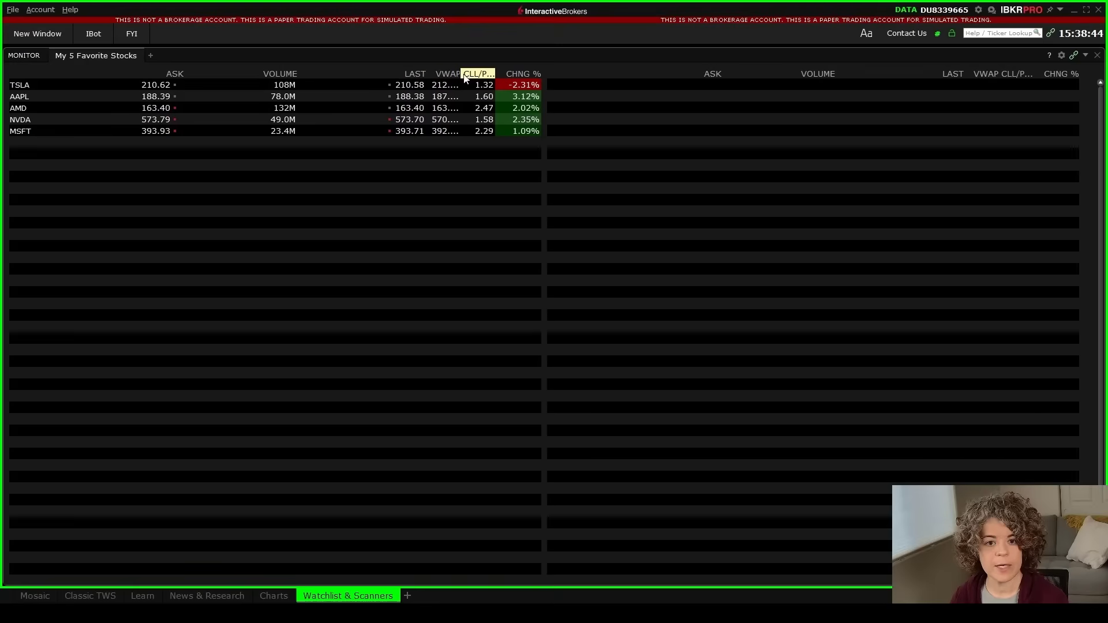
pyautogui.moveTo(462, 74); pyautogui.dragTo(833, 73)
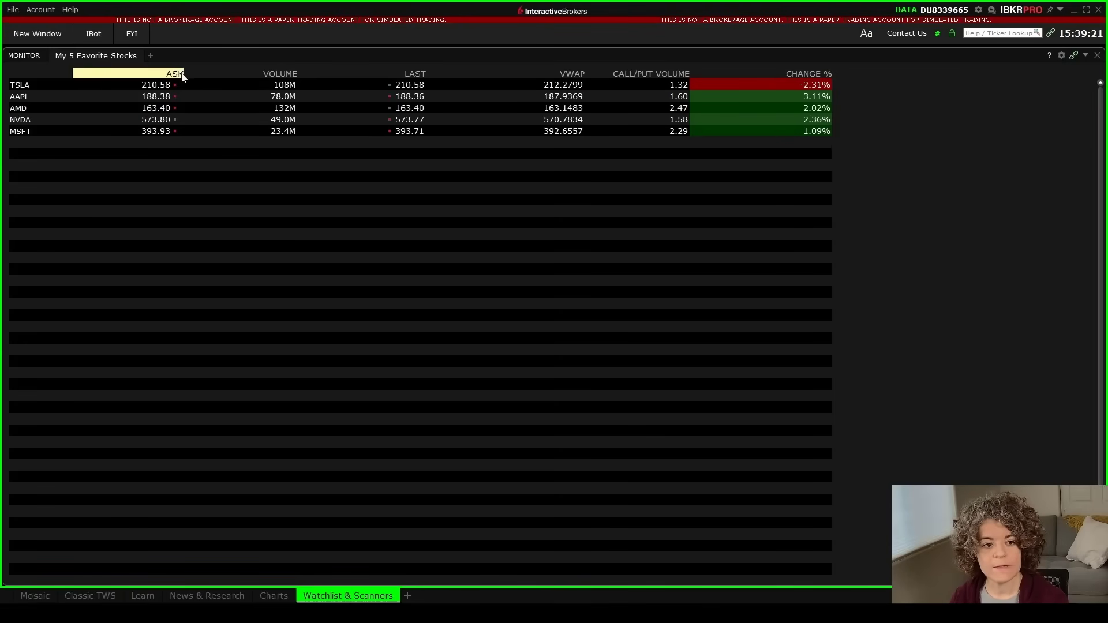
# - Sort the watchlist rows by the Ask column, cycling through its sort orders
pyautogui.moveTo(178, 75)
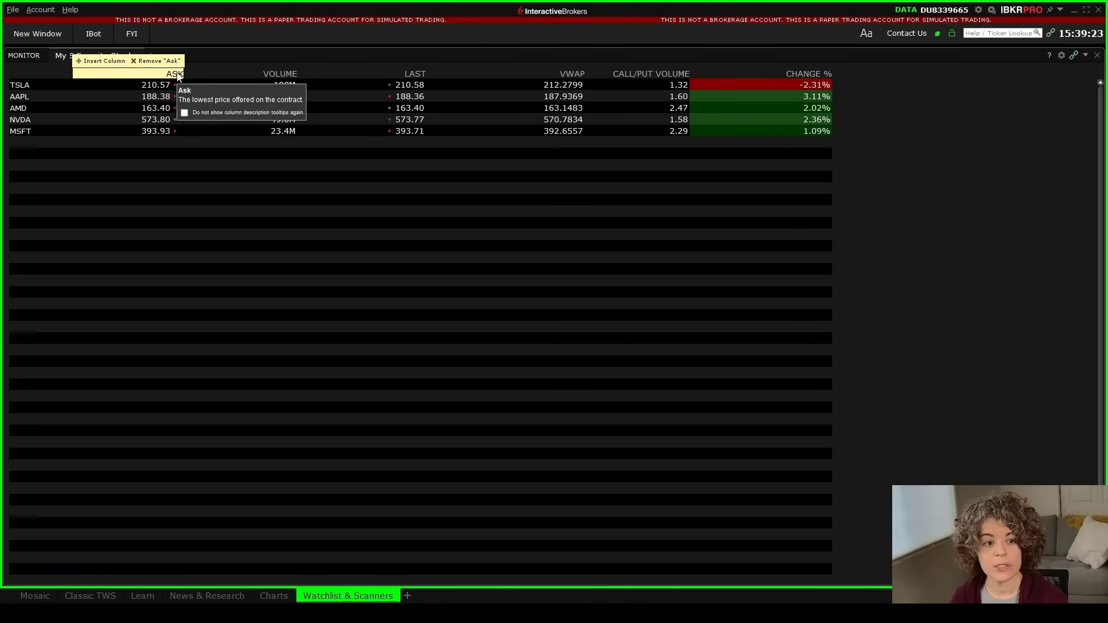
pyautogui.click(176, 74)
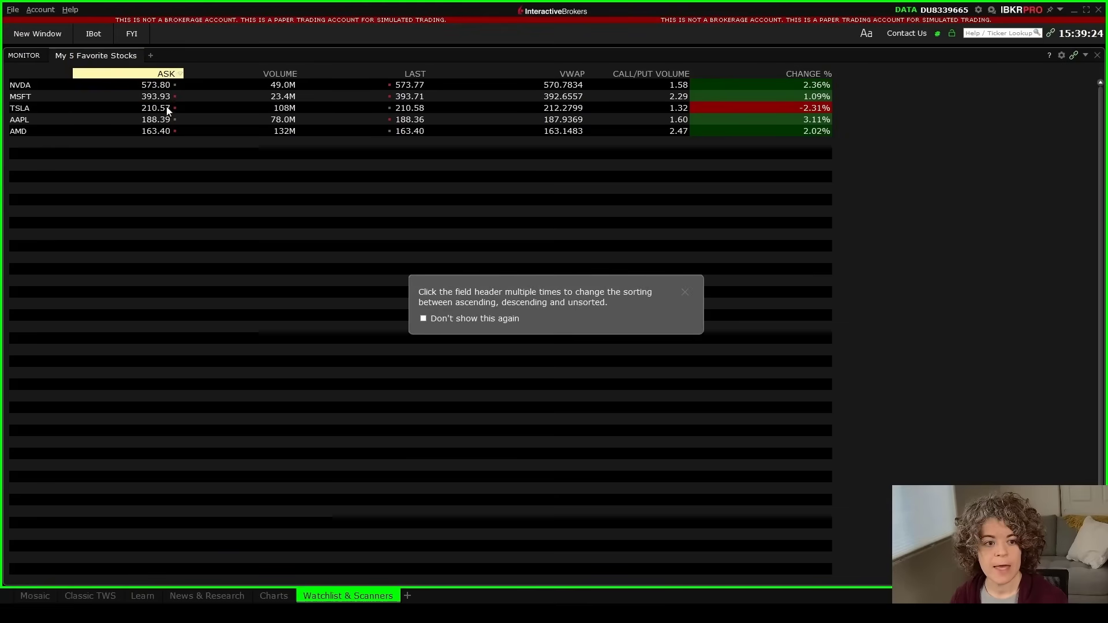
pyautogui.click(170, 74)
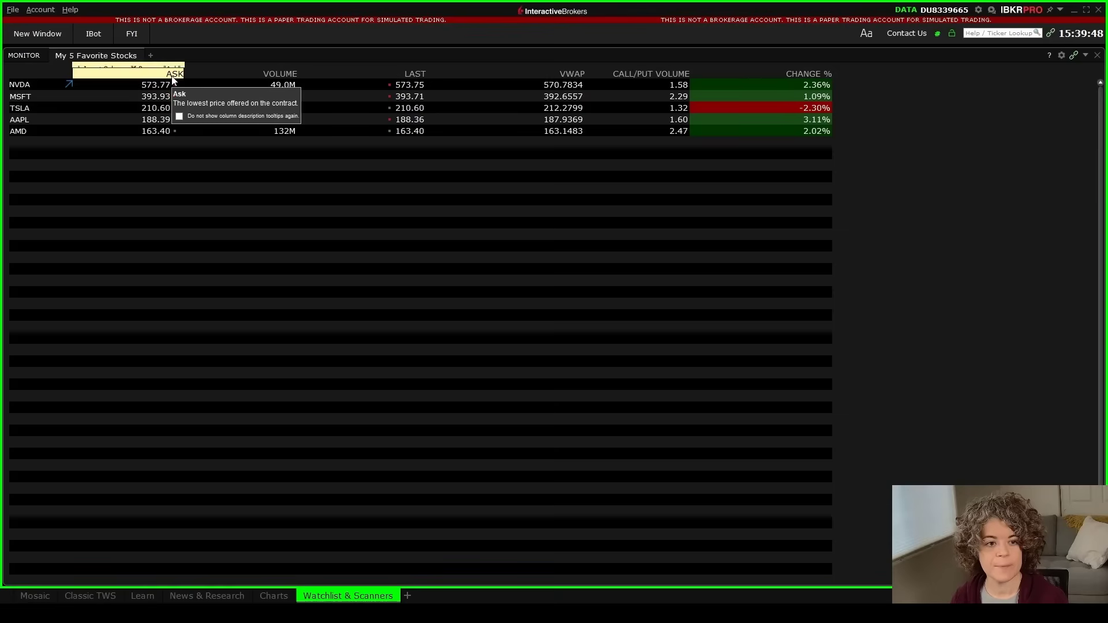
pyautogui.click(173, 75)
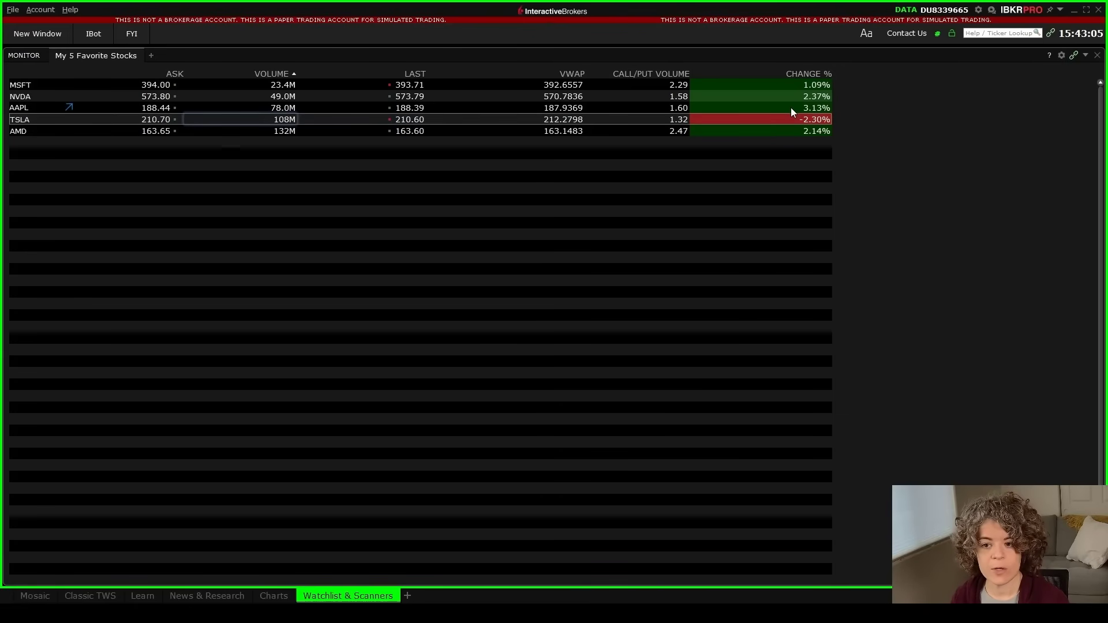
# - Apply a continuous ascending sort by Change % to all groups of the watchlist
pyautogui.rightClick(791, 108)
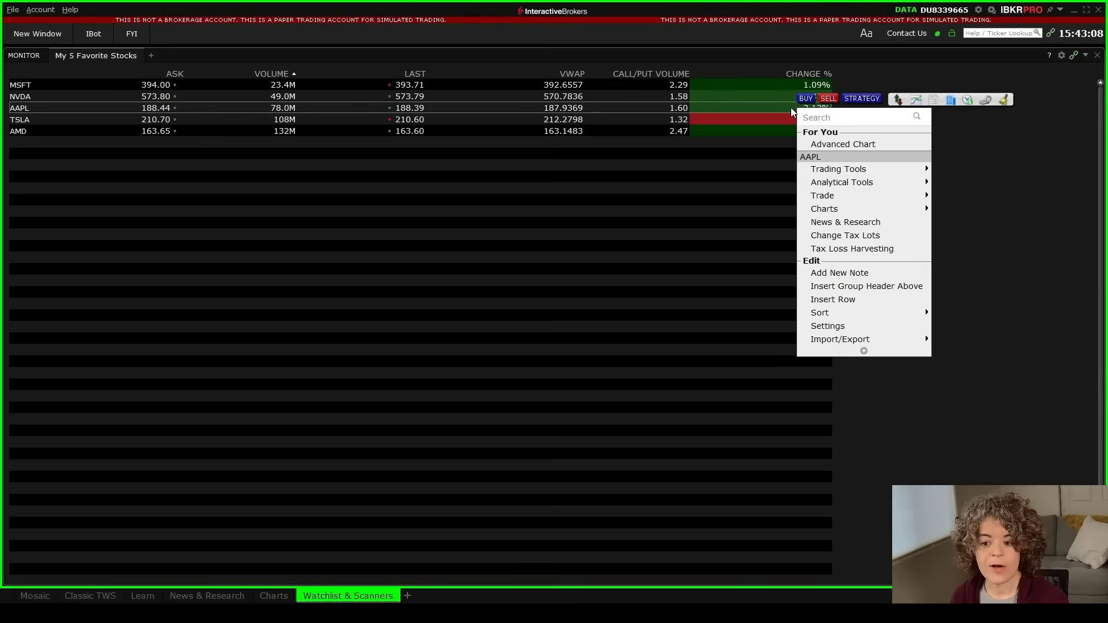
pyautogui.moveTo(854, 314)
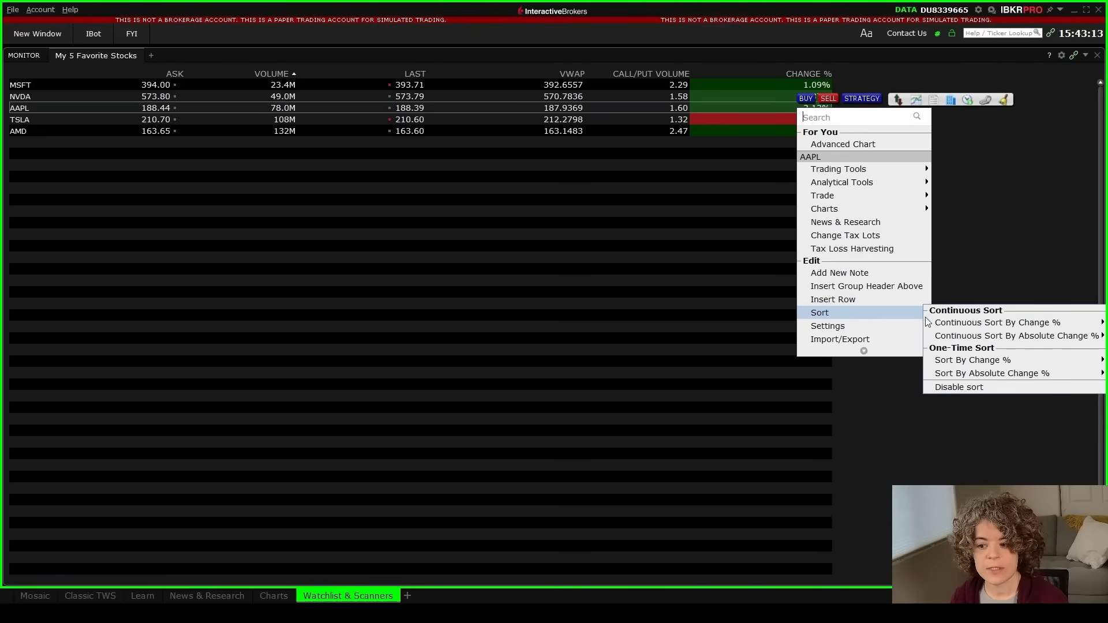
pyautogui.moveTo(943, 322)
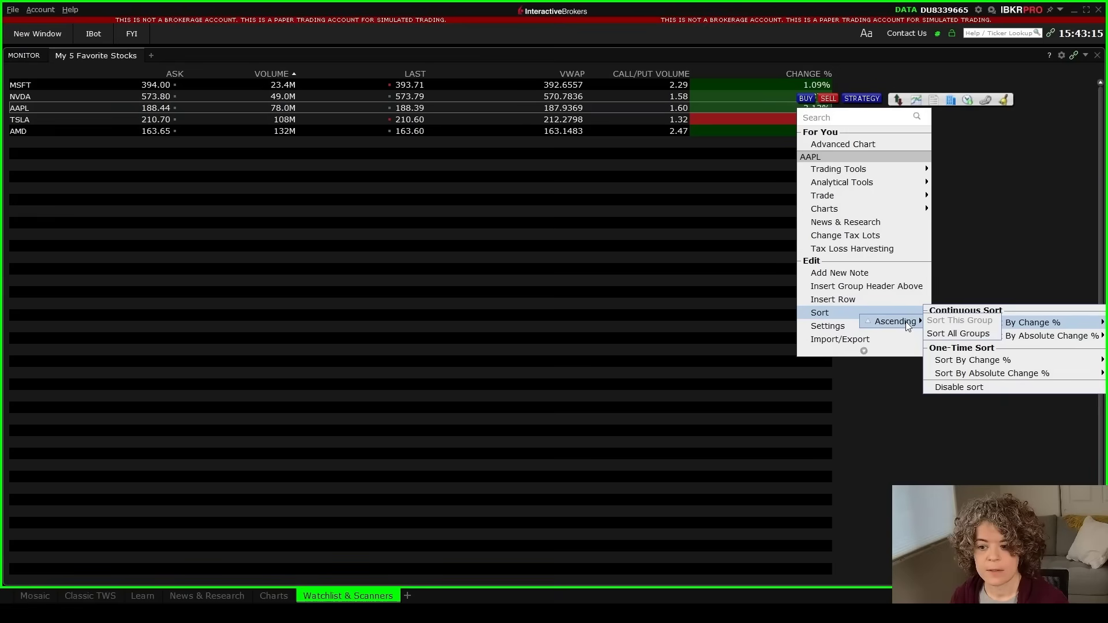
pyautogui.click(944, 334)
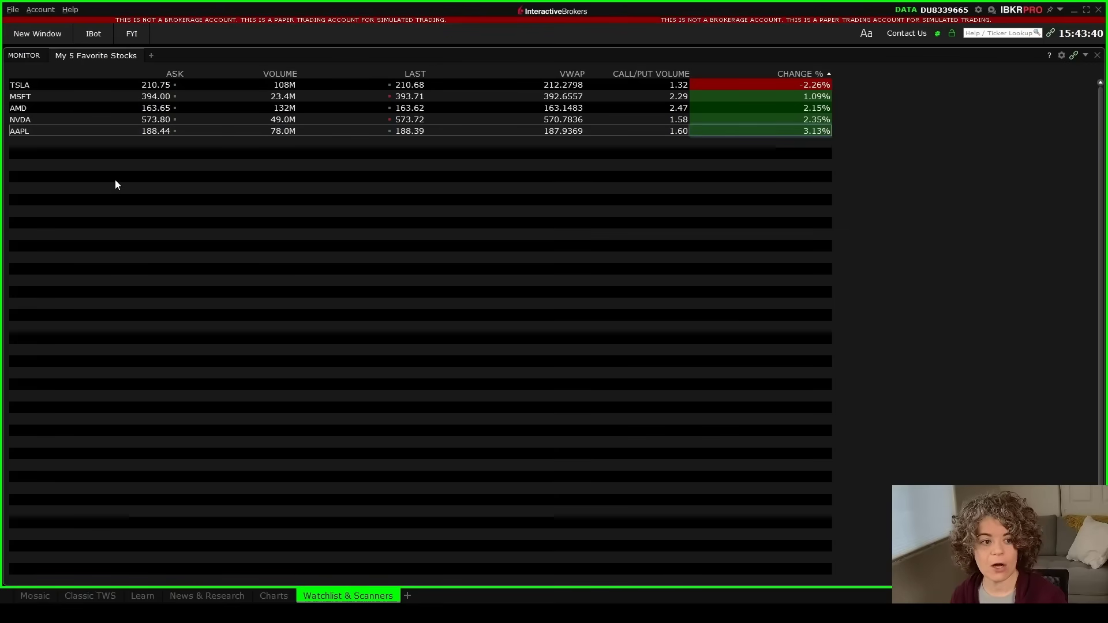
pyautogui.rightClick(36, 120)
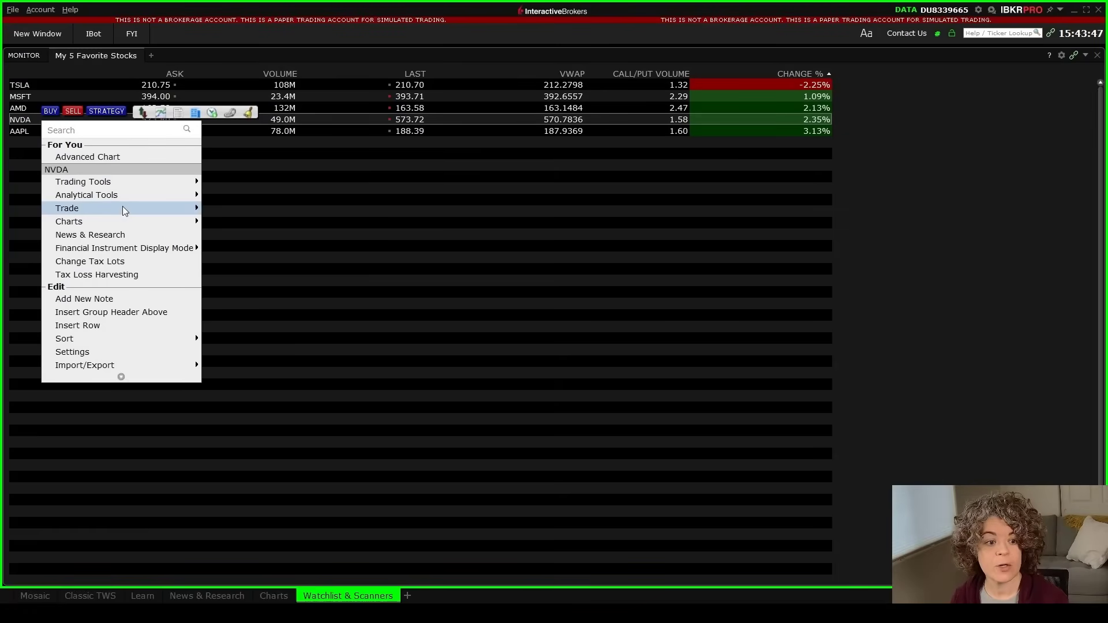
pyautogui.moveTo(150, 222)
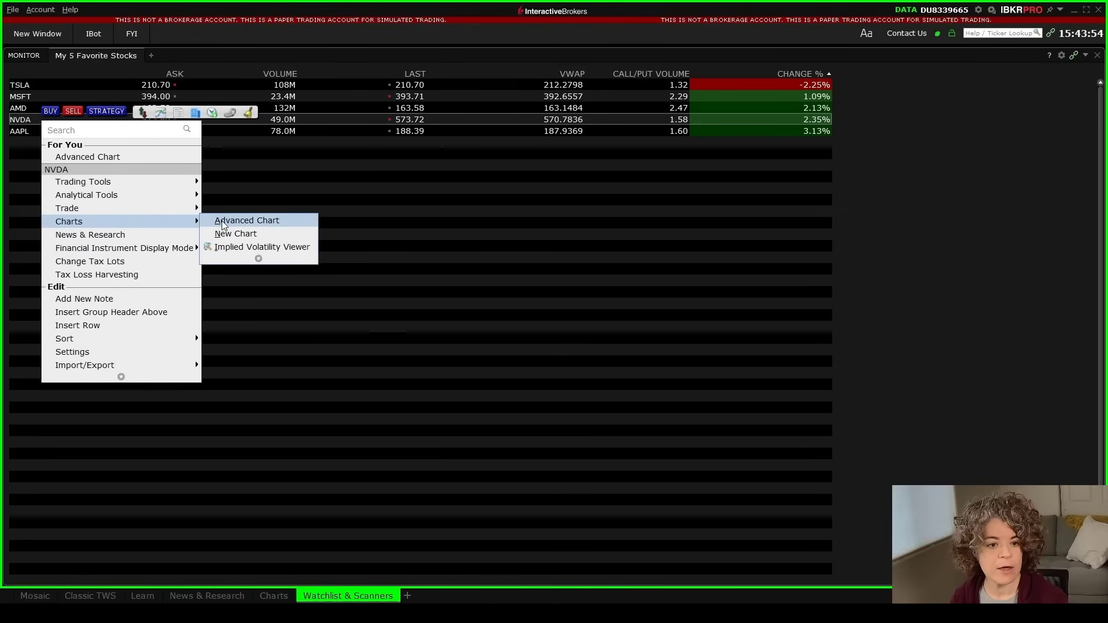
pyautogui.click(242, 221)
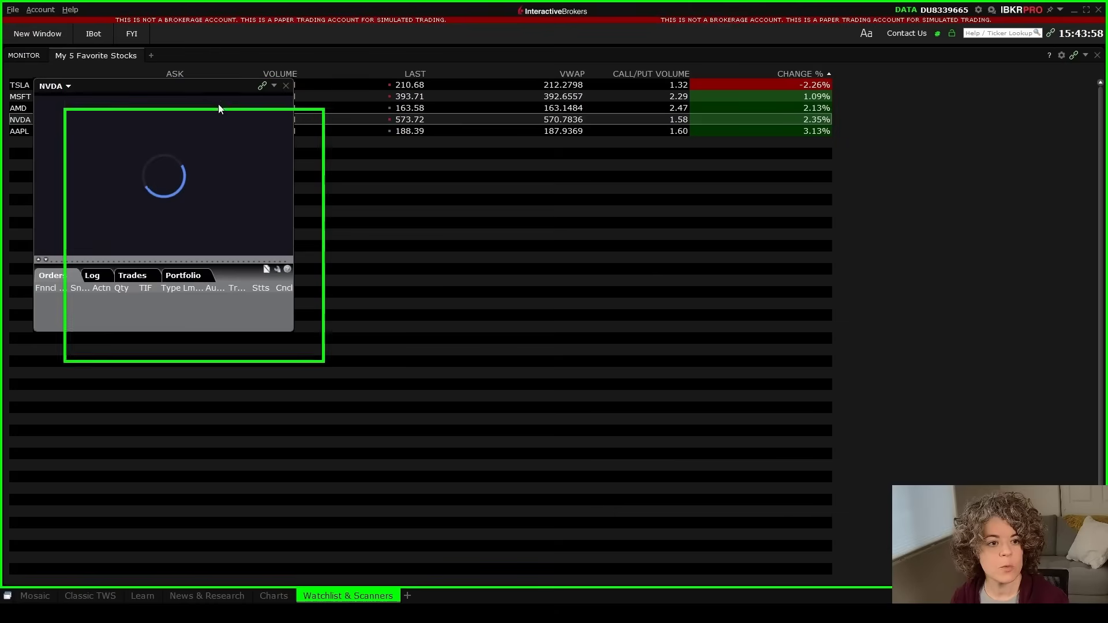
pyautogui.moveTo(453, 171); pyautogui.dragTo(855, 224)
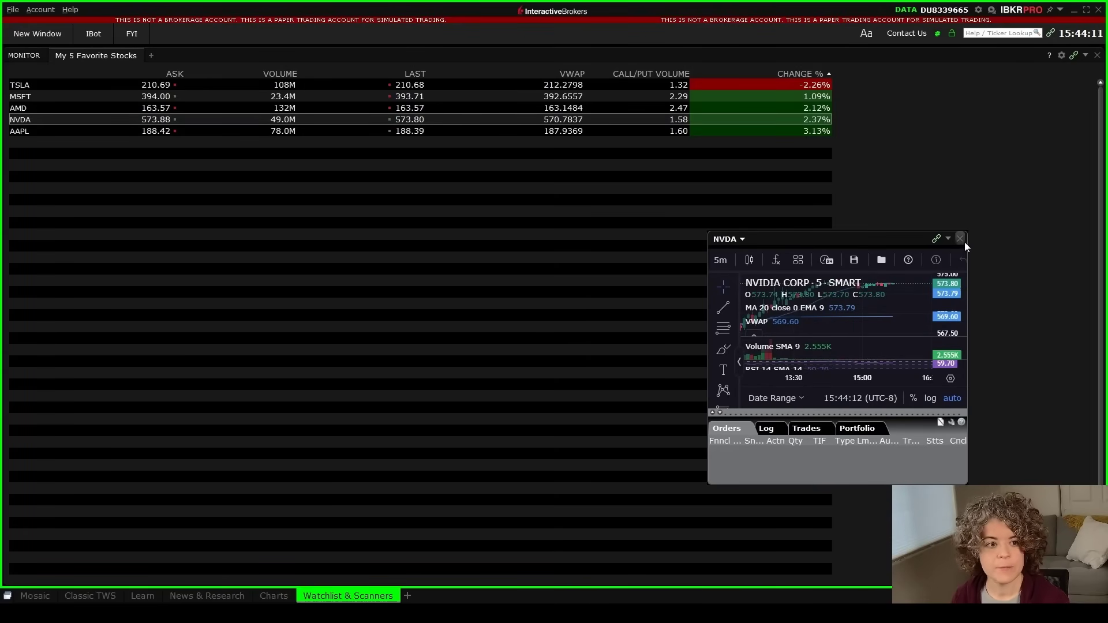
pyautogui.click(962, 238)
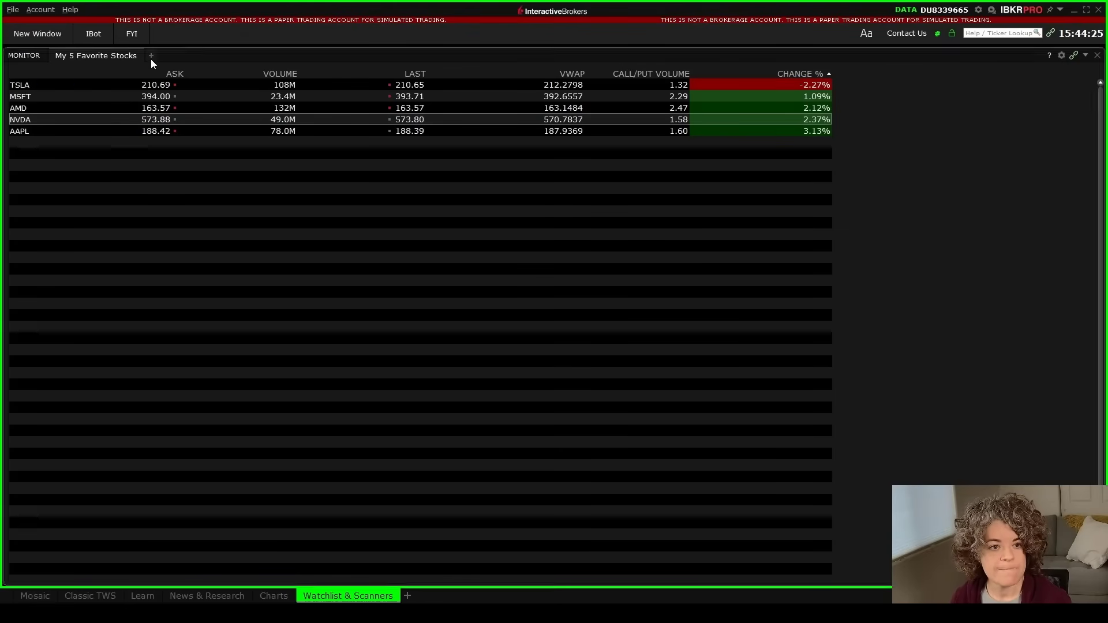
# - Add a Portfolio tab beside the watchlist, then return to My 5 Favorite Stocks
pyautogui.click(151, 59)
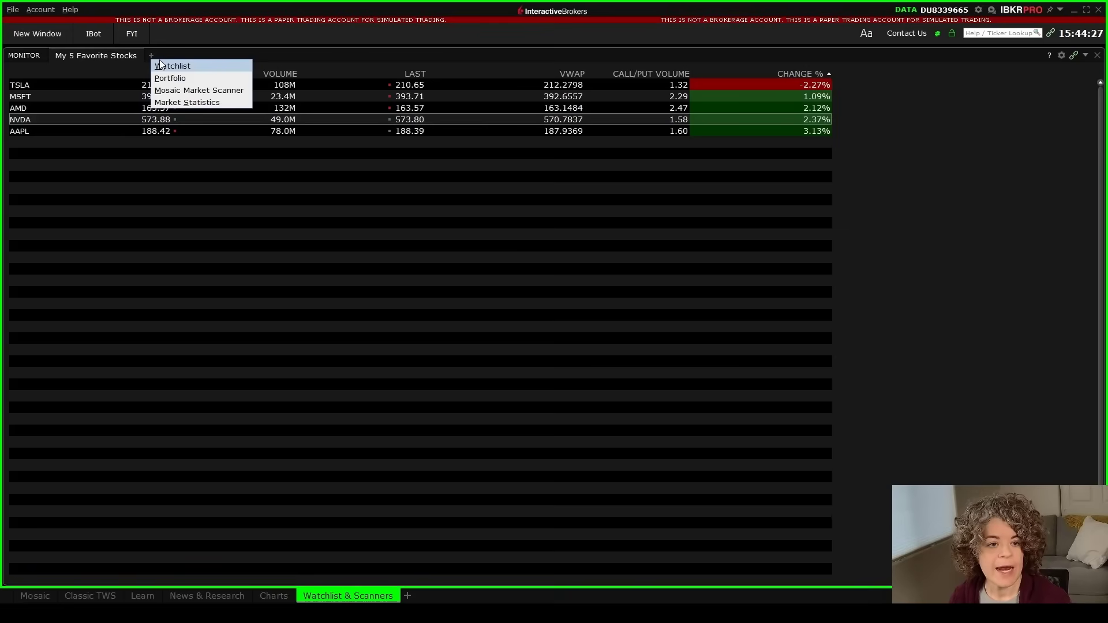
pyautogui.click(212, 78)
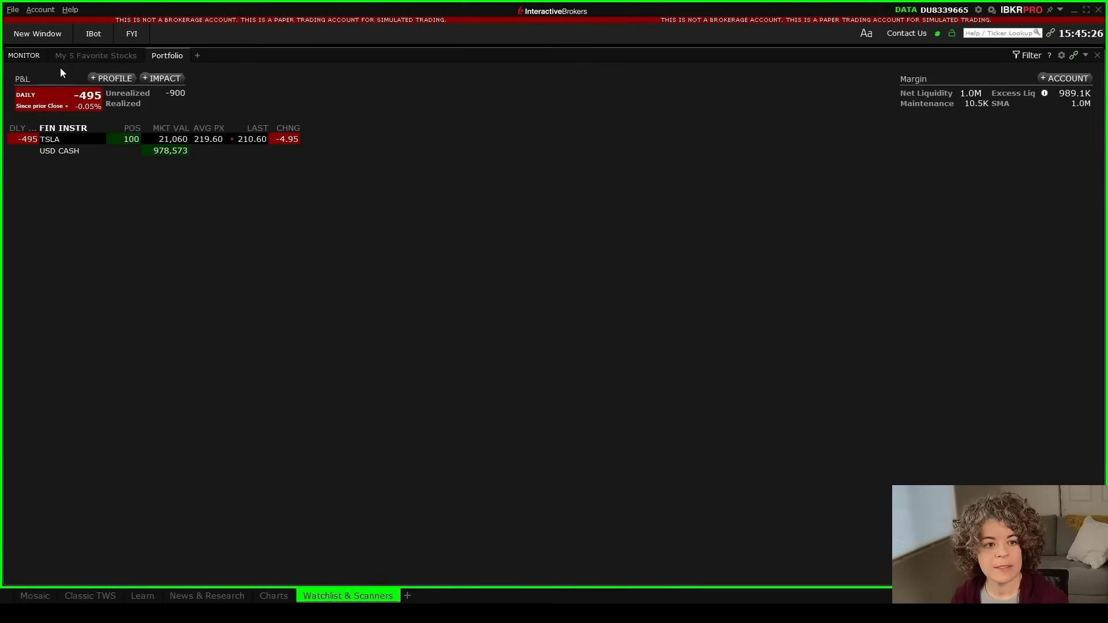
pyautogui.click(78, 57)
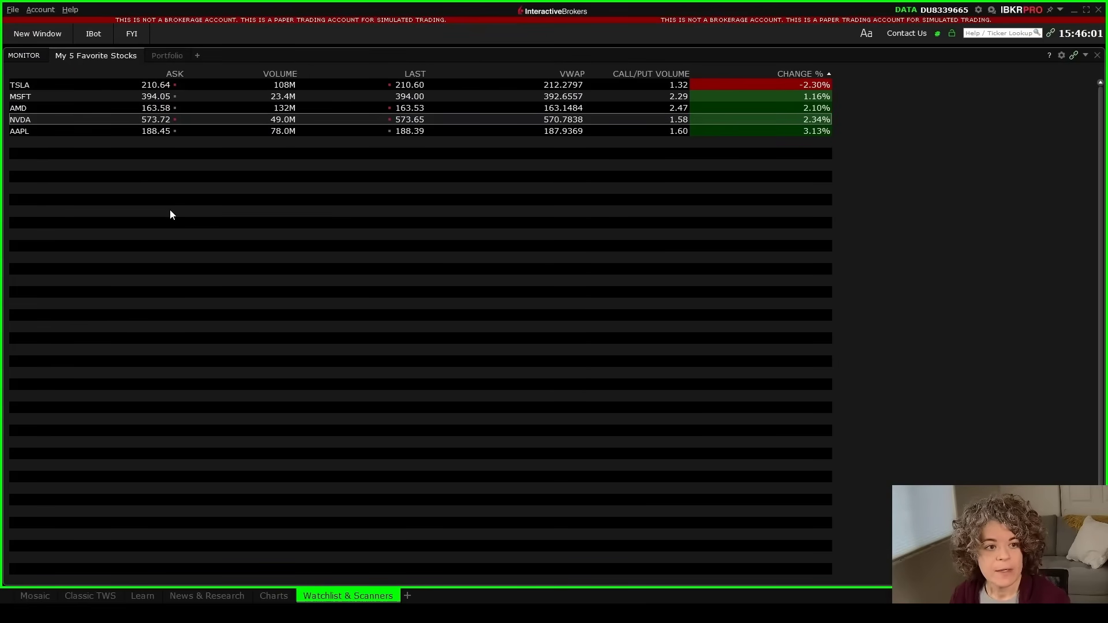
# - Look over the Scanners entry under New Window, then bring up the tab-type list
pyautogui.click(36, 41)
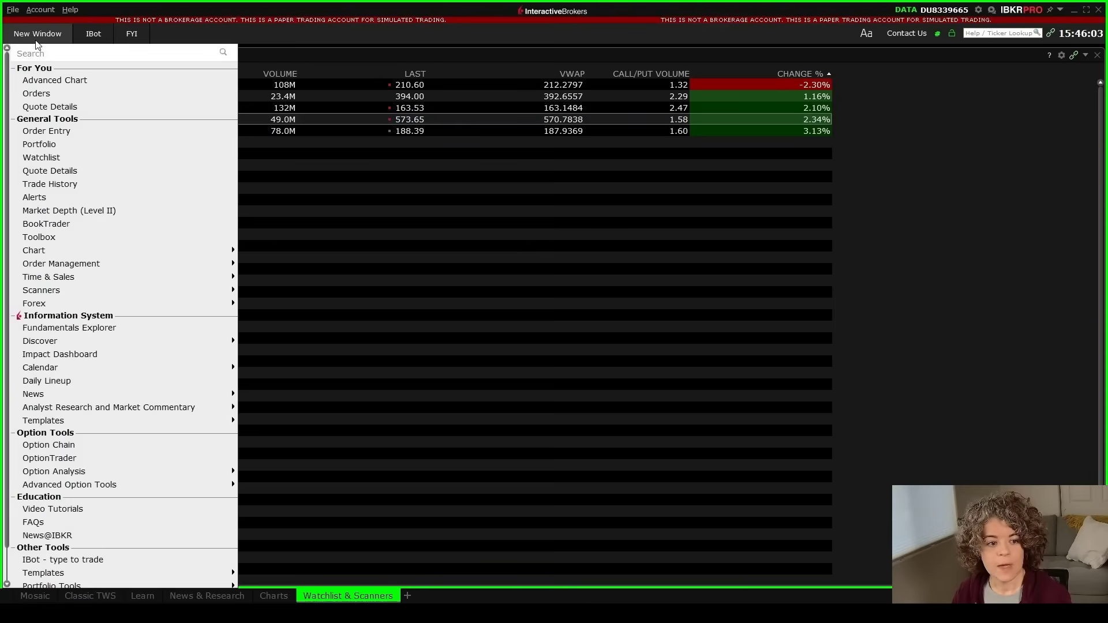
pyautogui.moveTo(160, 290)
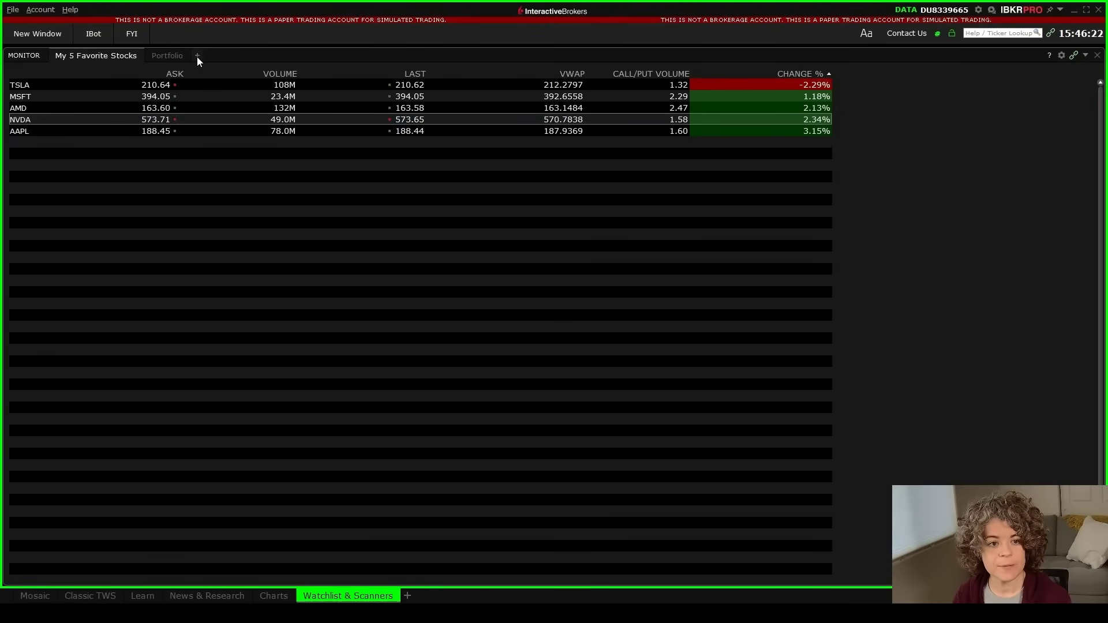
pyautogui.click(198, 56)
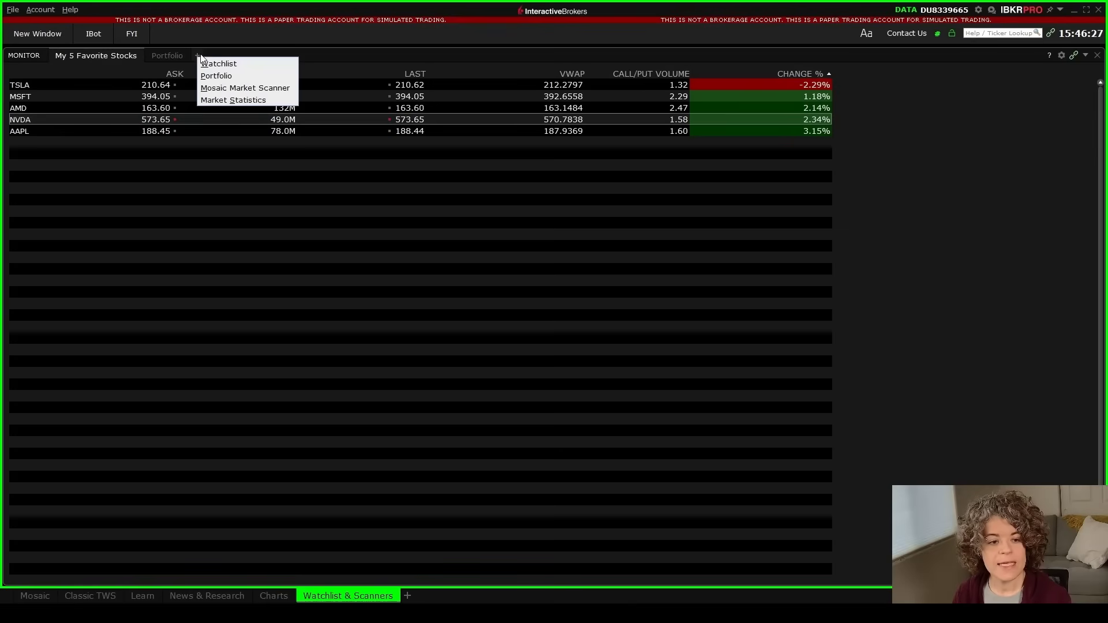
# - Add a Mosaic Market Scanner tab running the US Movers scan from the Scanner Library
pyautogui.click(282, 89)
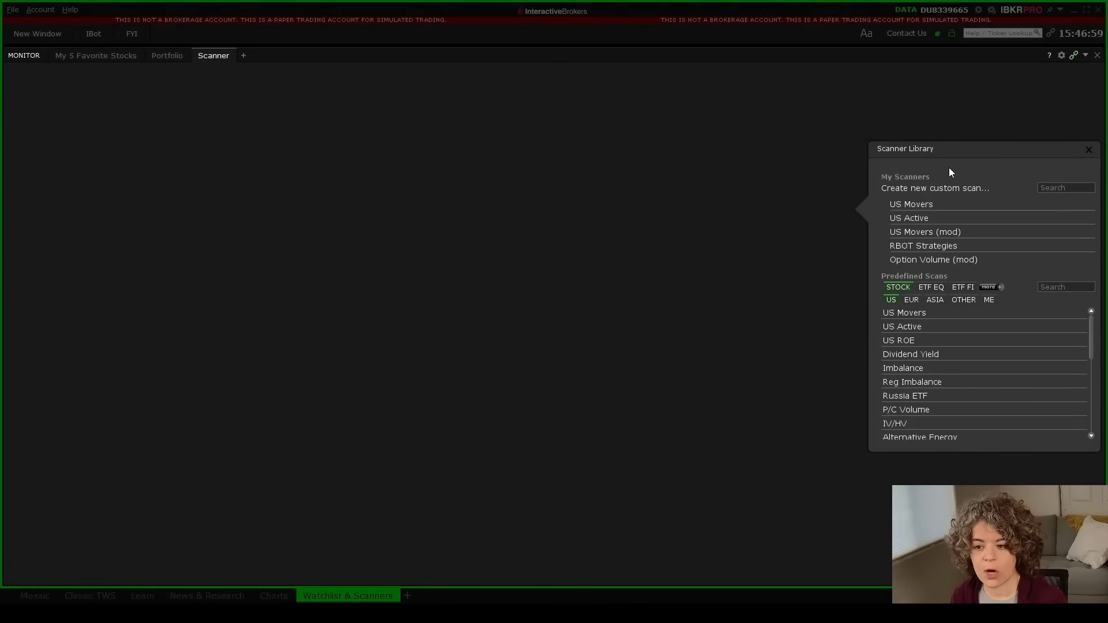
pyautogui.click(906, 205)
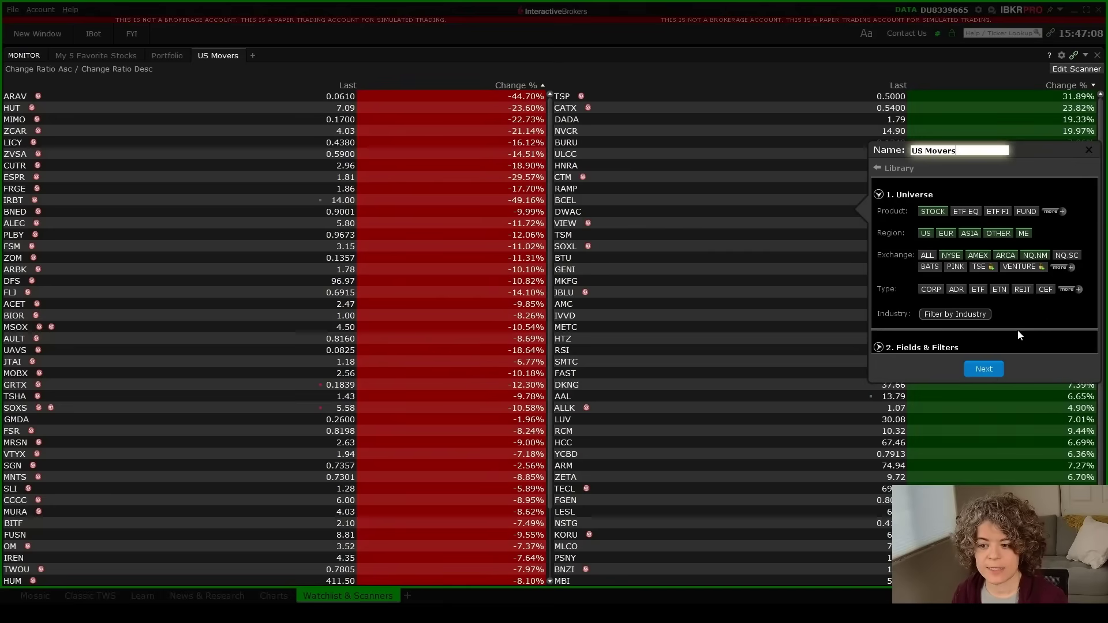
pyautogui.click(989, 371)
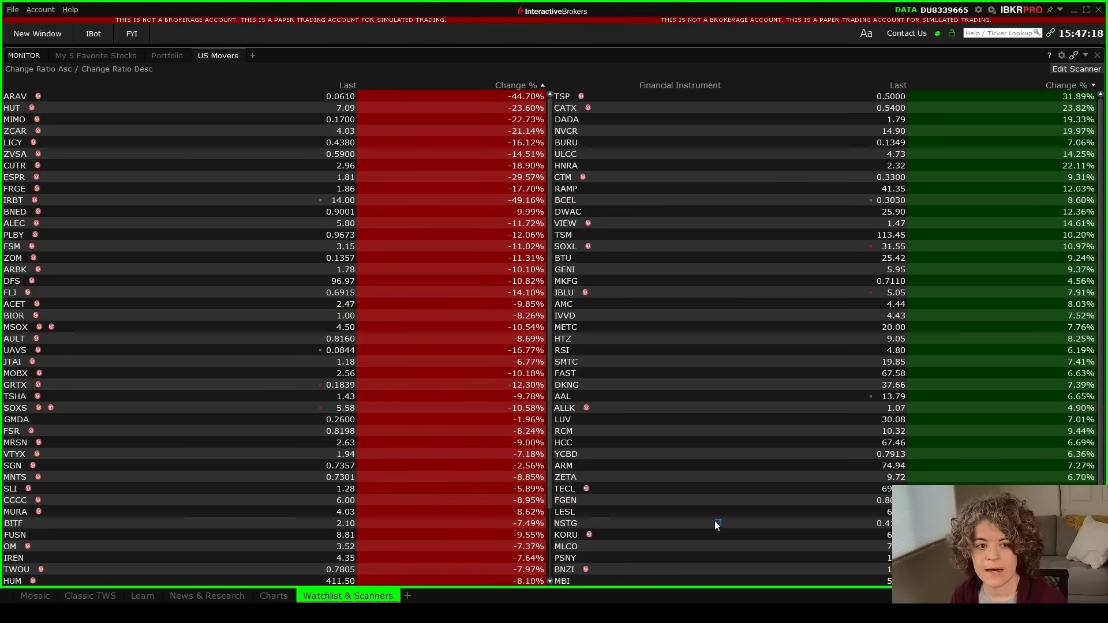
pyautogui.click(112, 57)
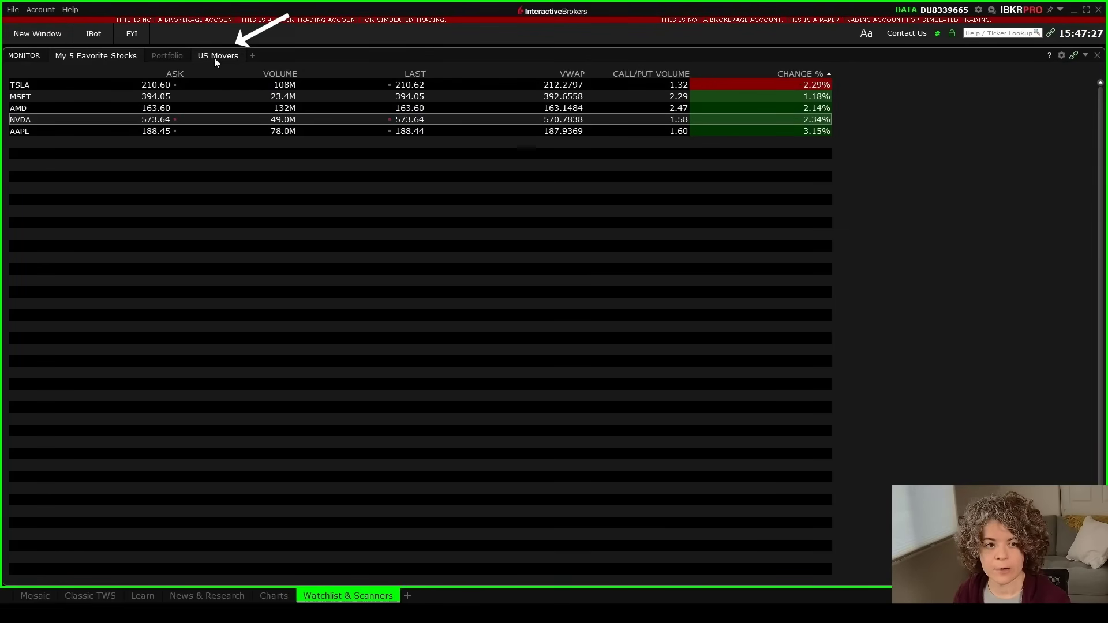
pyautogui.click(215, 58)
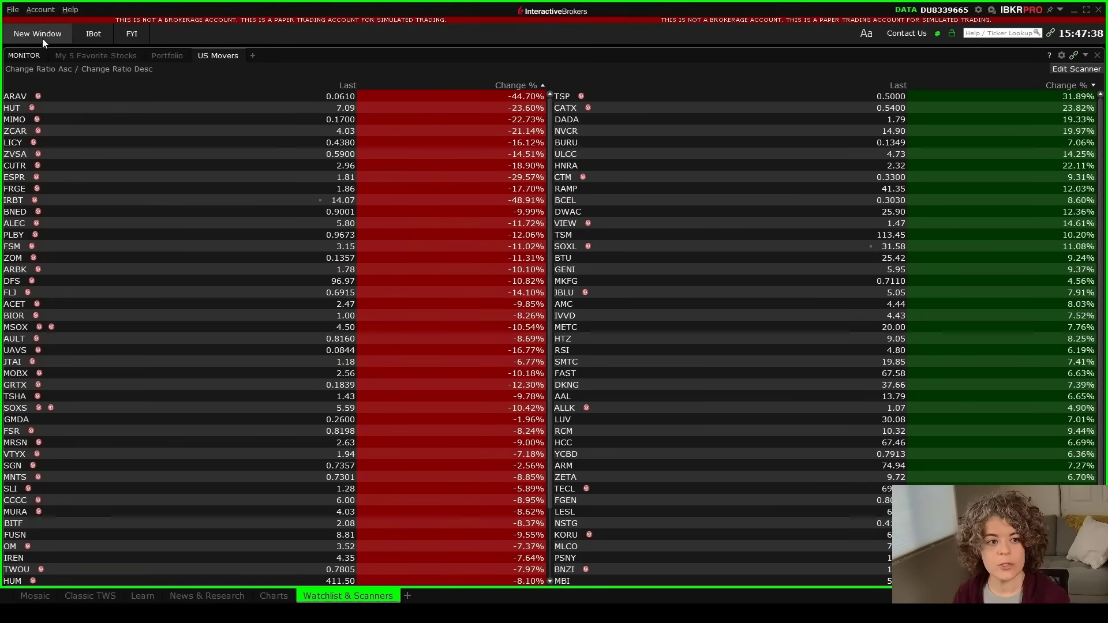
pyautogui.click(43, 38)
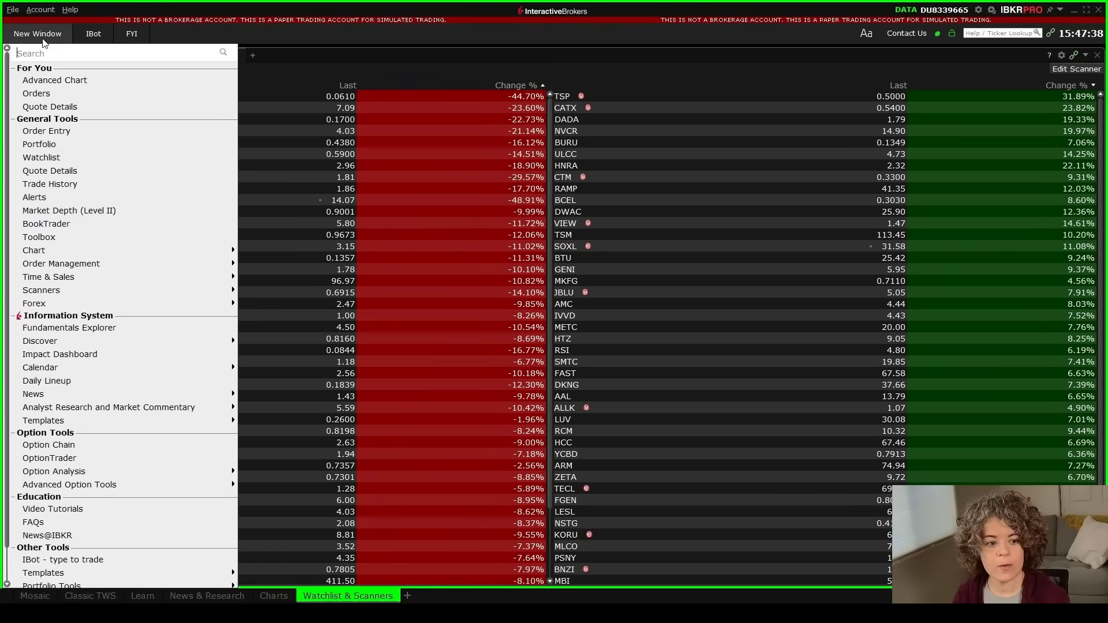
pyautogui.moveTo(91, 293)
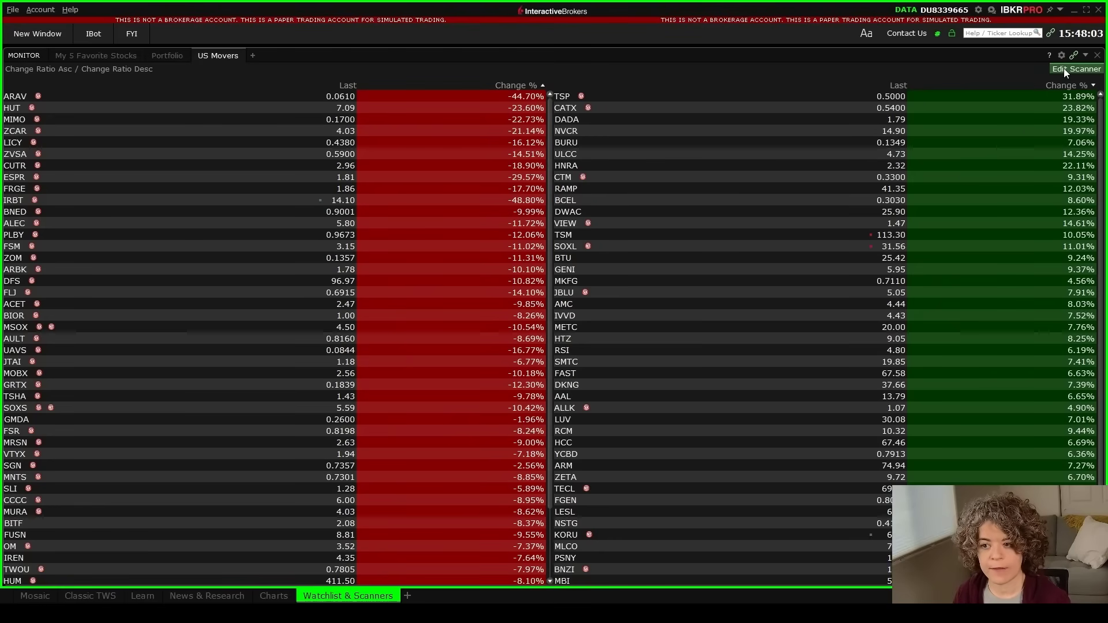
# - Add a Volume column to the US Movers scanner by searching the field list for 'volume'
pyautogui.click(1064, 68)
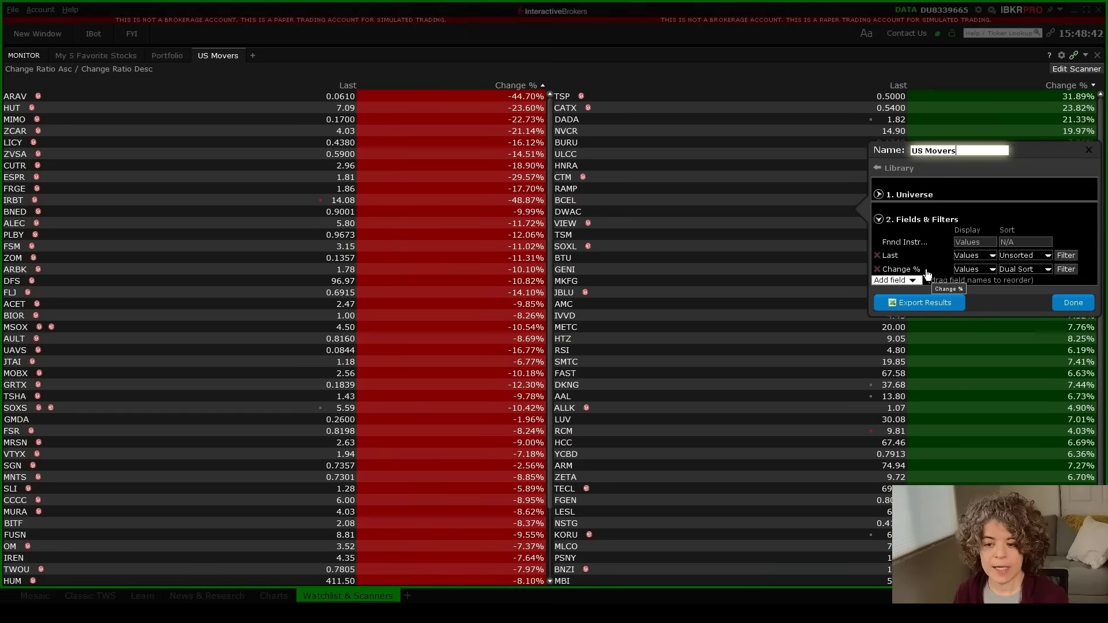
pyautogui.click(914, 281)
pyautogui.write('volume')
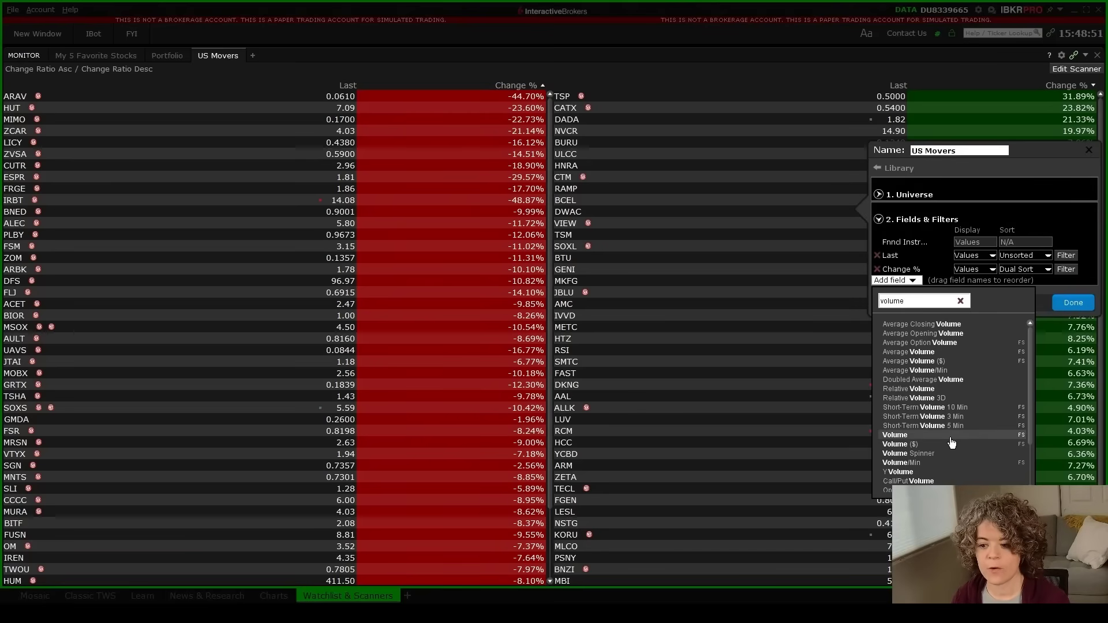
pyautogui.click(951, 436)
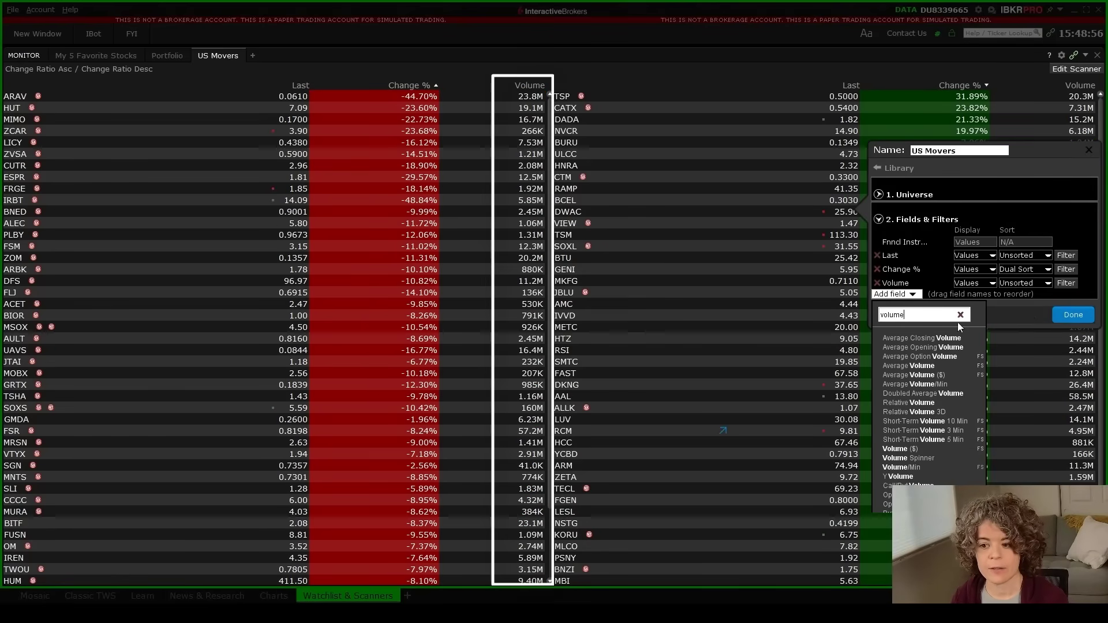
pyautogui.click(1027, 312)
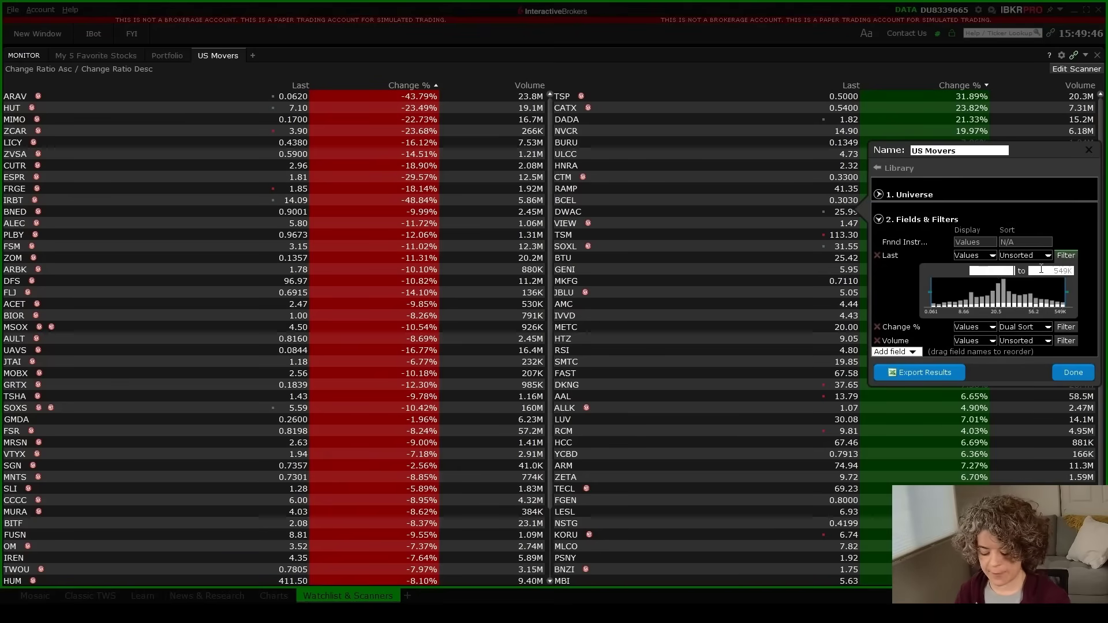
# - Filter the US Movers scanner to Last prices from 50 to 100, then reopen its settings
pyautogui.write('50')
pyautogui.press('Tab')
pyautogui.write('100')
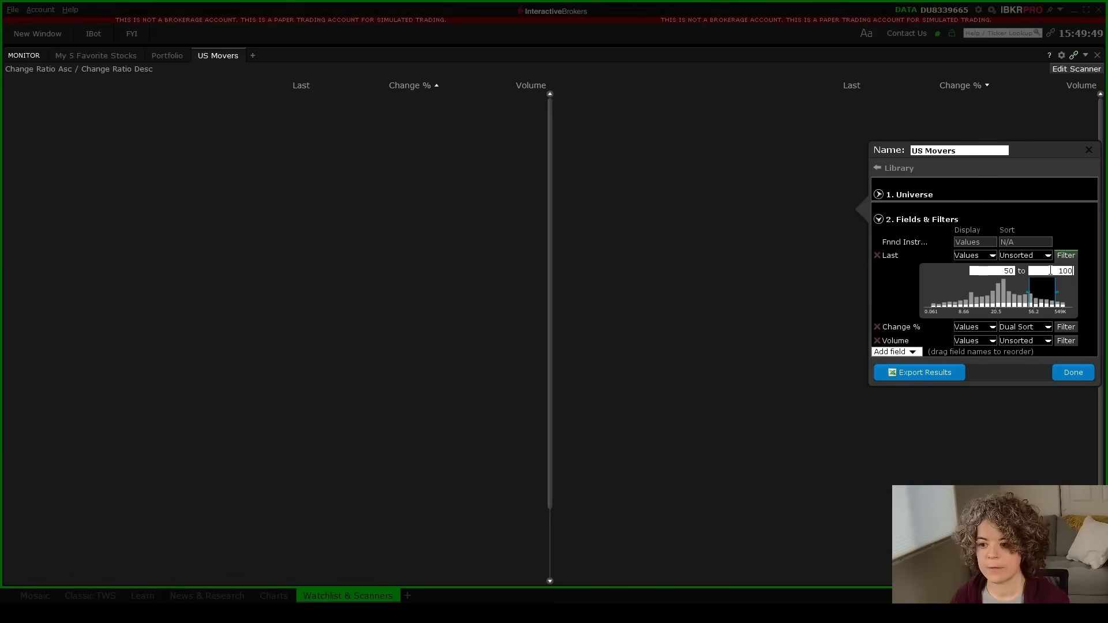
pyautogui.click(1073, 372)
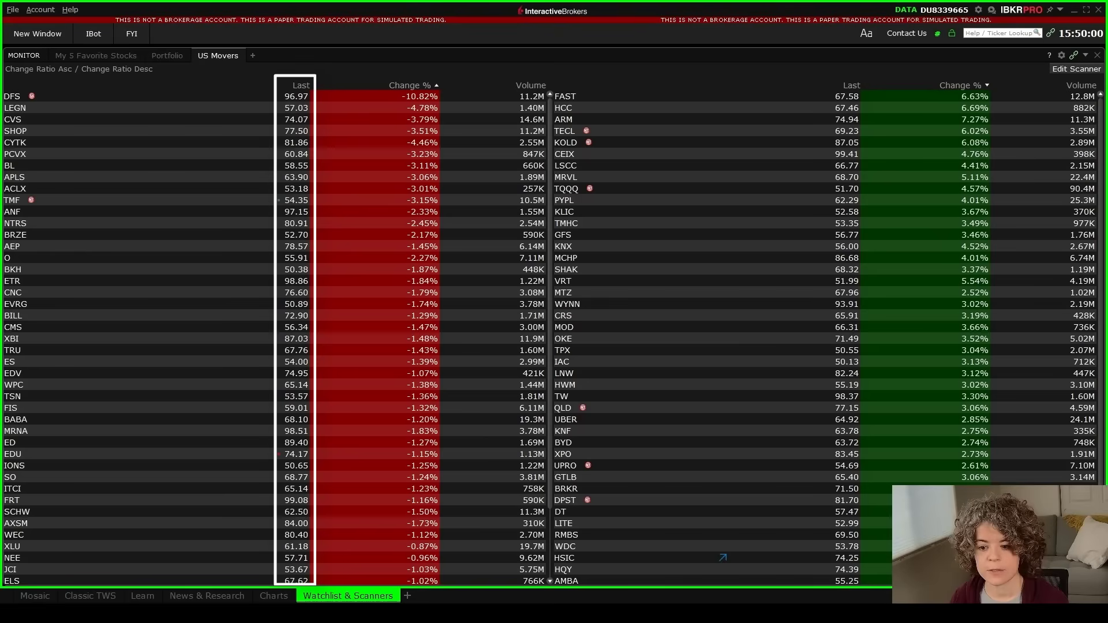
pyautogui.click(1068, 68)
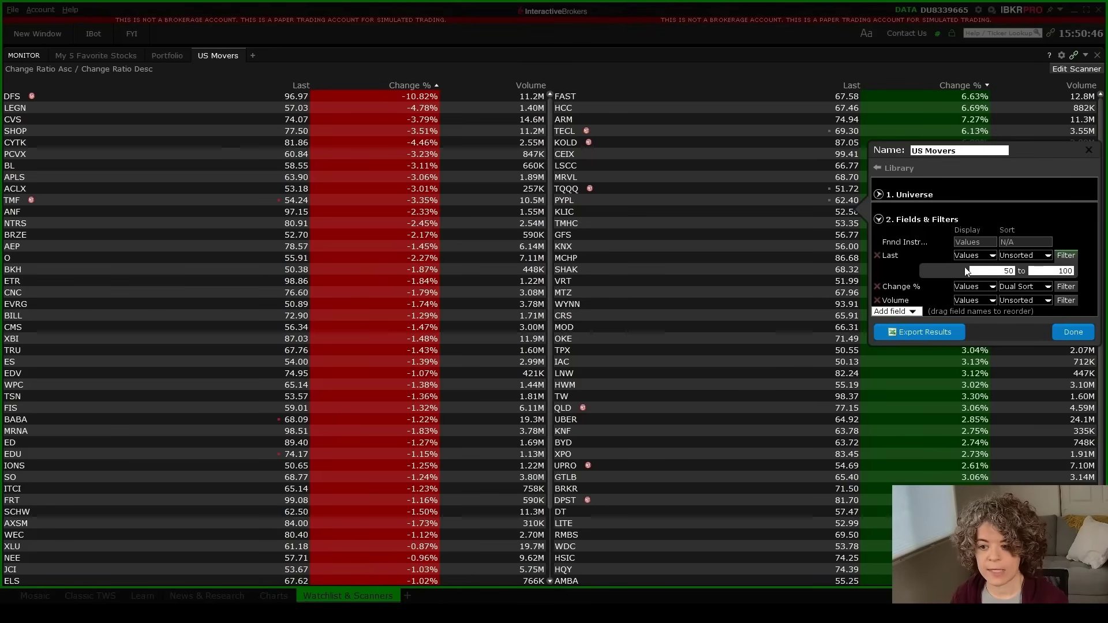
# - Try Bar display for Last, revert it to Values, and set Change % to Gradient
pyautogui.click(992, 256)
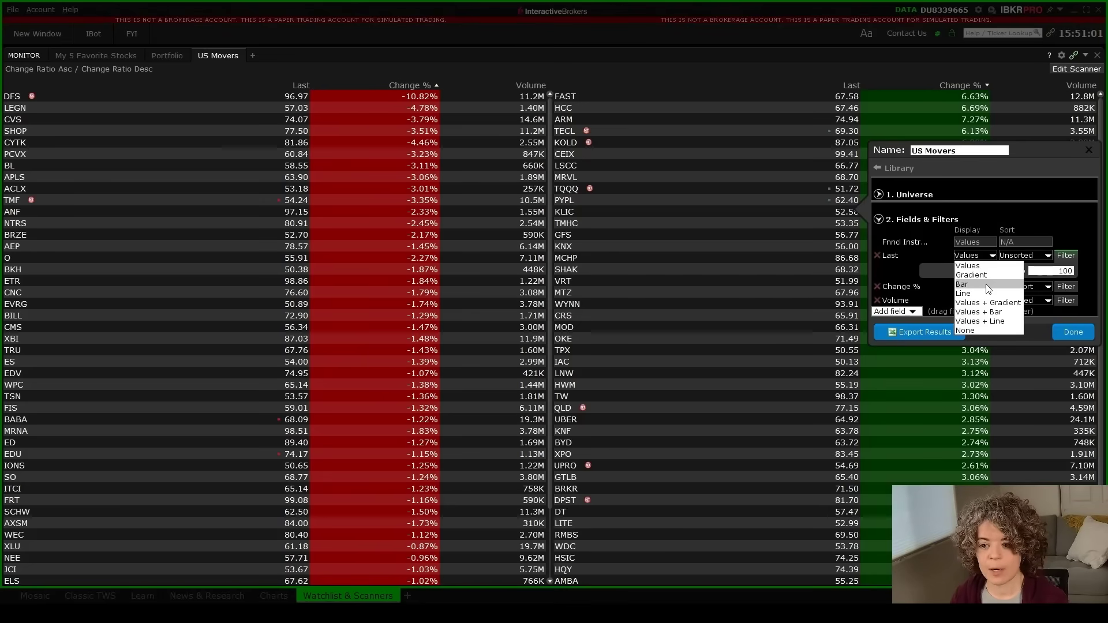
pyautogui.click(985, 284)
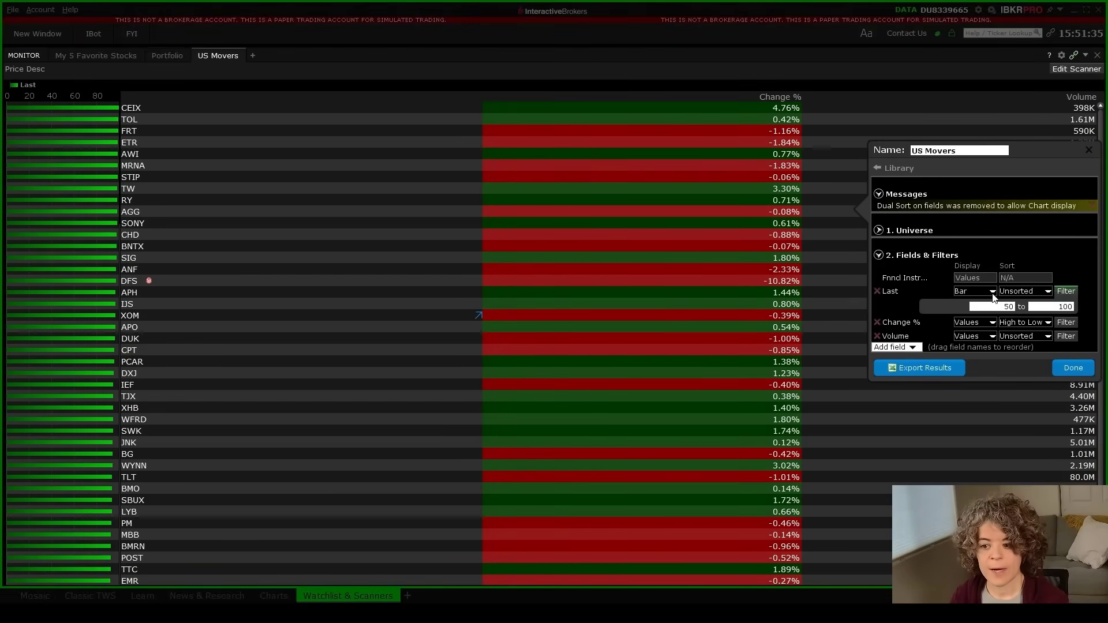
pyautogui.click(993, 292)
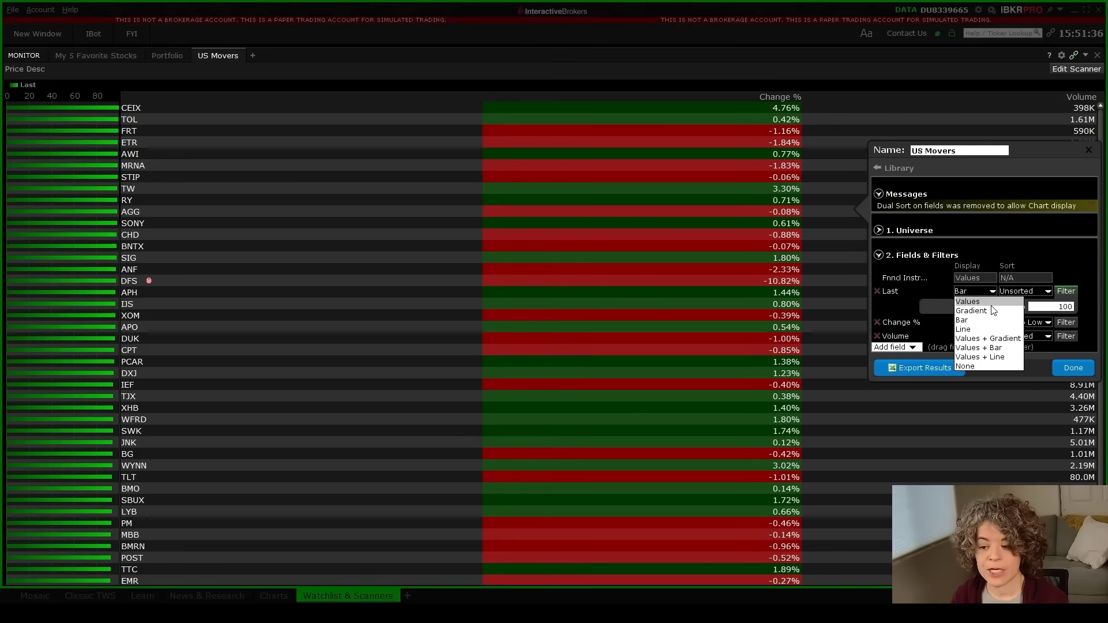
pyautogui.click(988, 302)
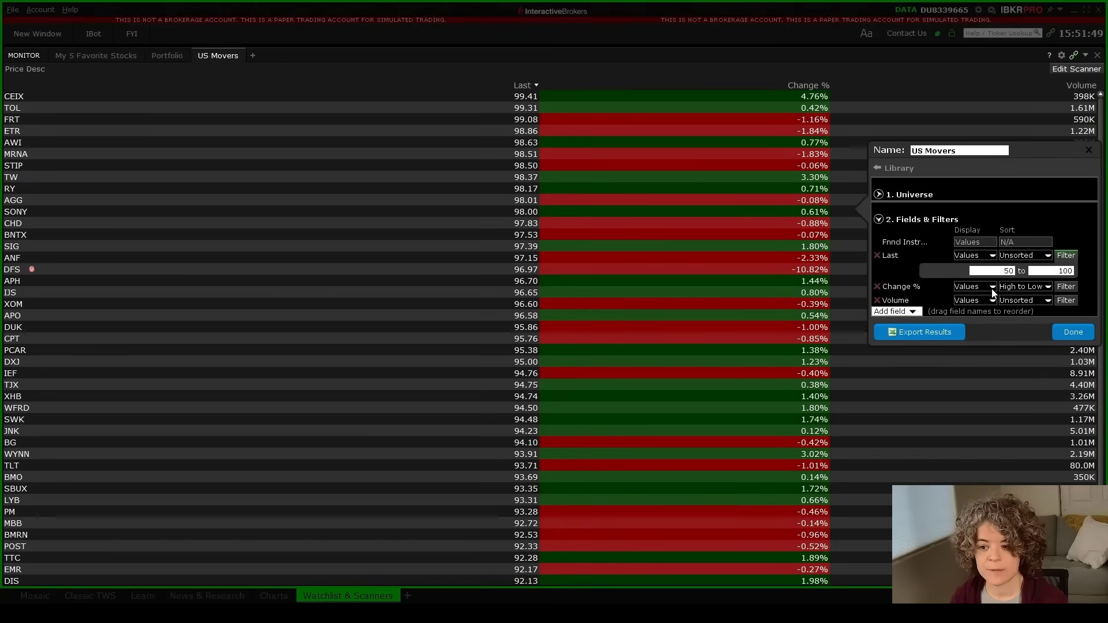
pyautogui.click(992, 293)
pyautogui.click(983, 312)
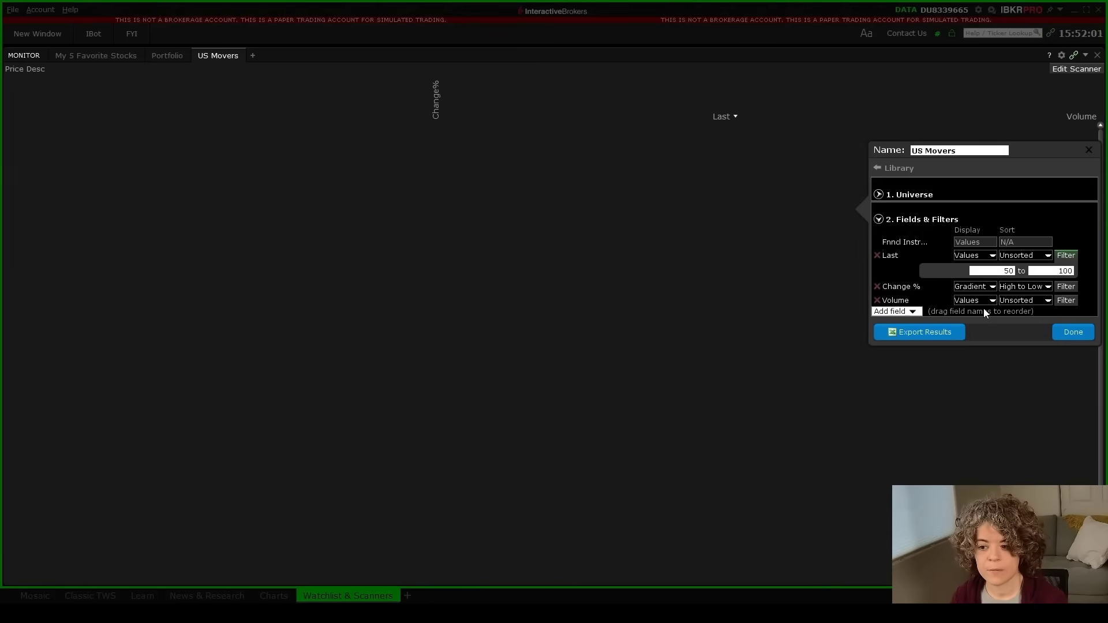
# - Apply the gradient Change % display, review the reloaded movers, and bring up the new-tab menu
pyautogui.click(1072, 332)
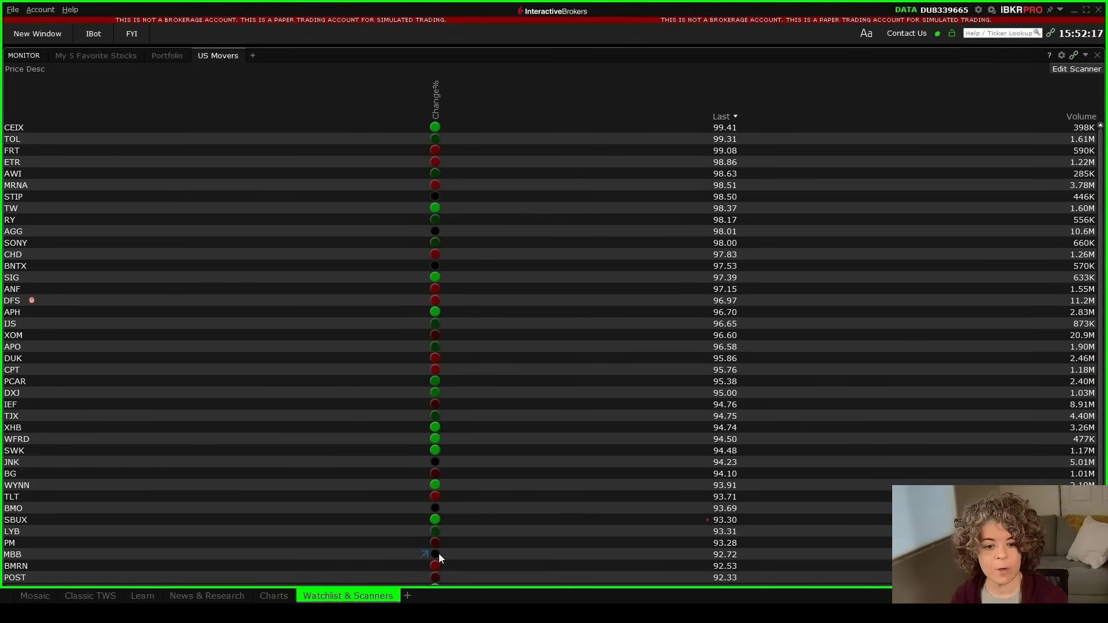
pyautogui.moveTo(511, 291)
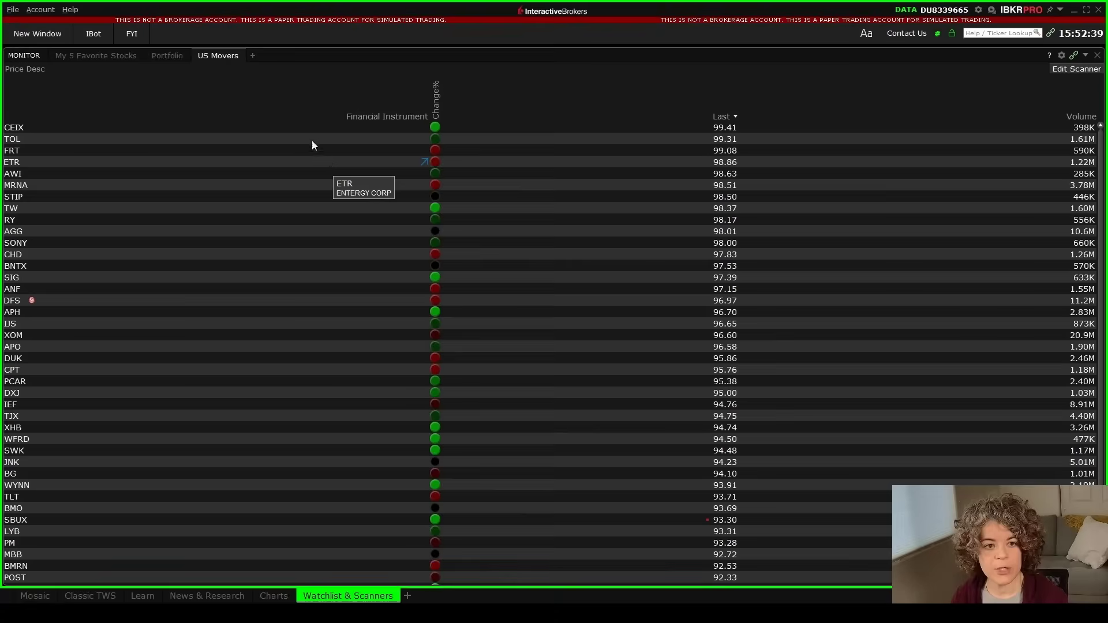
pyautogui.click(251, 54)
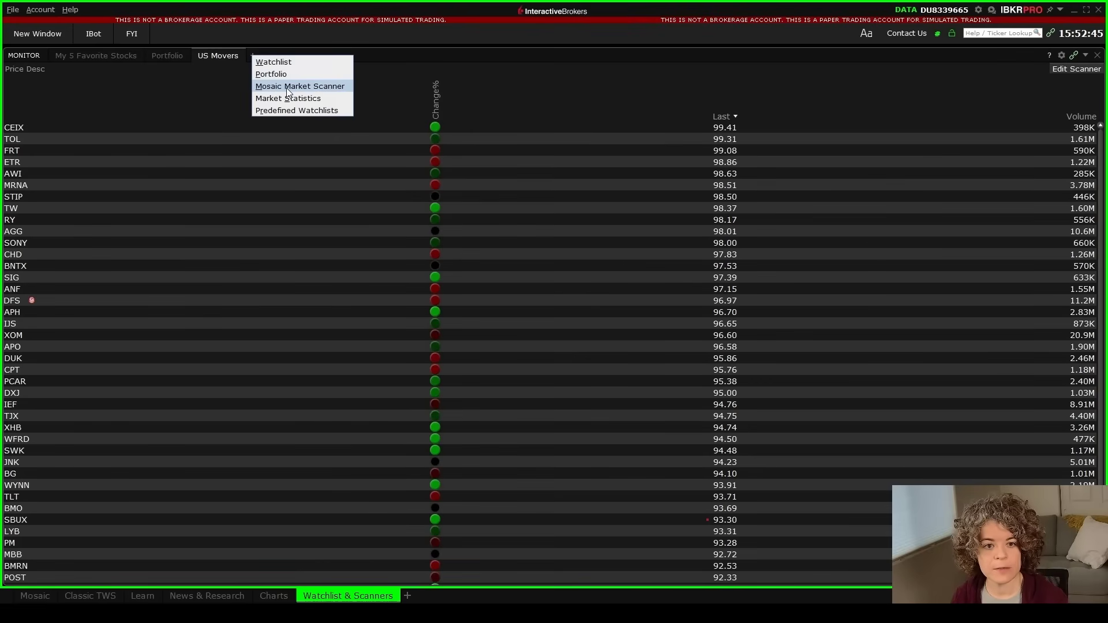
# - Add a Mosaic Market Scanner tab with the predefined Option Volume scan, found by searching 'option'
pyautogui.click(286, 86)
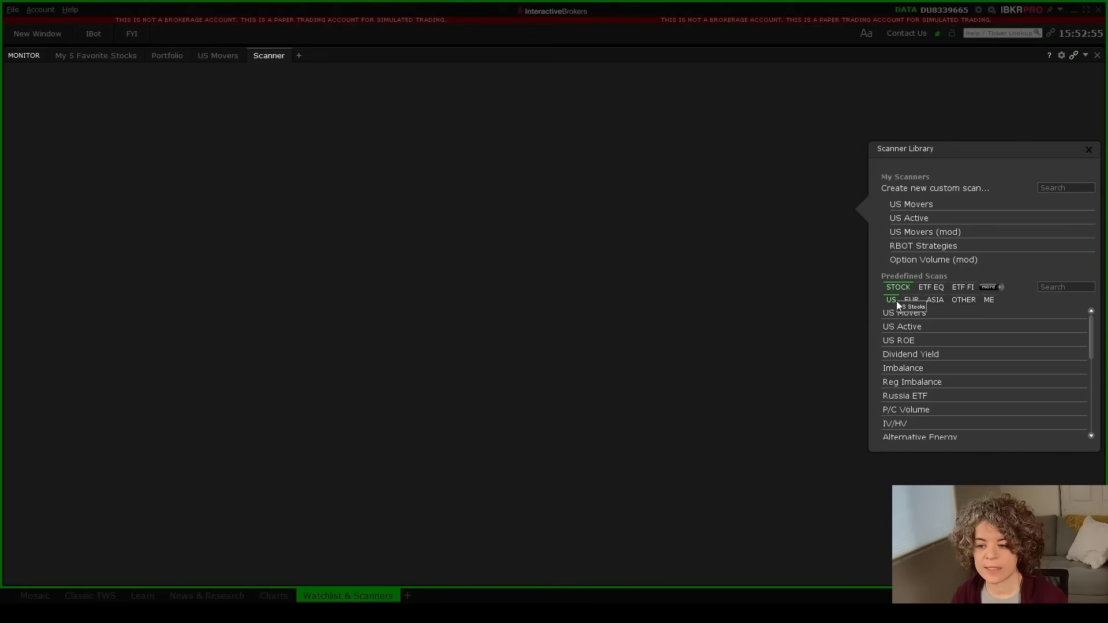
pyautogui.click(989, 287)
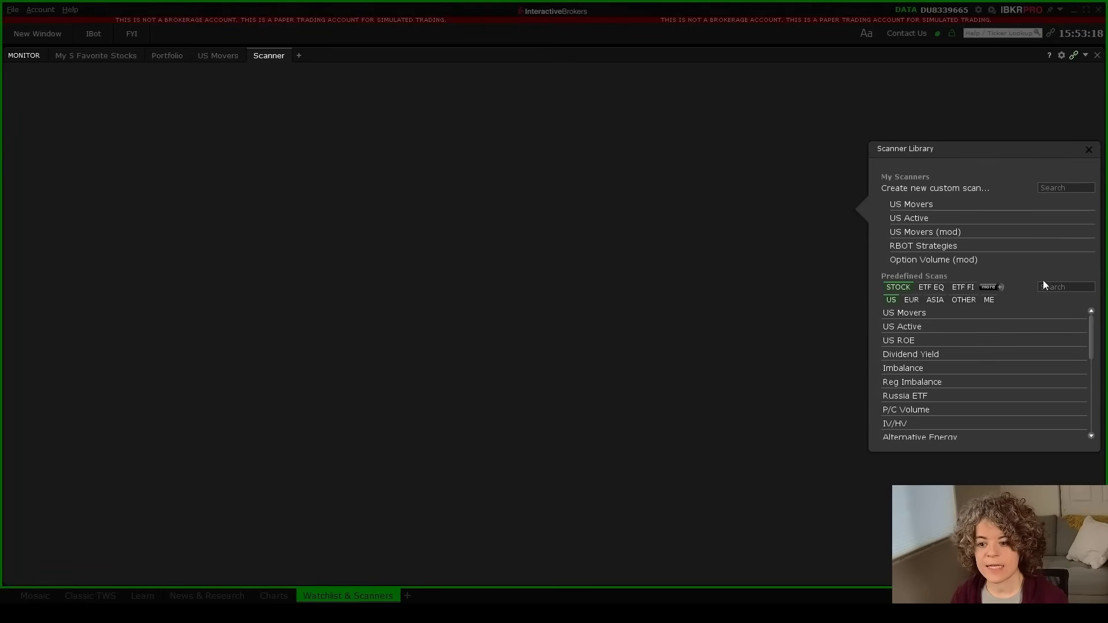
pyautogui.click(1063, 286)
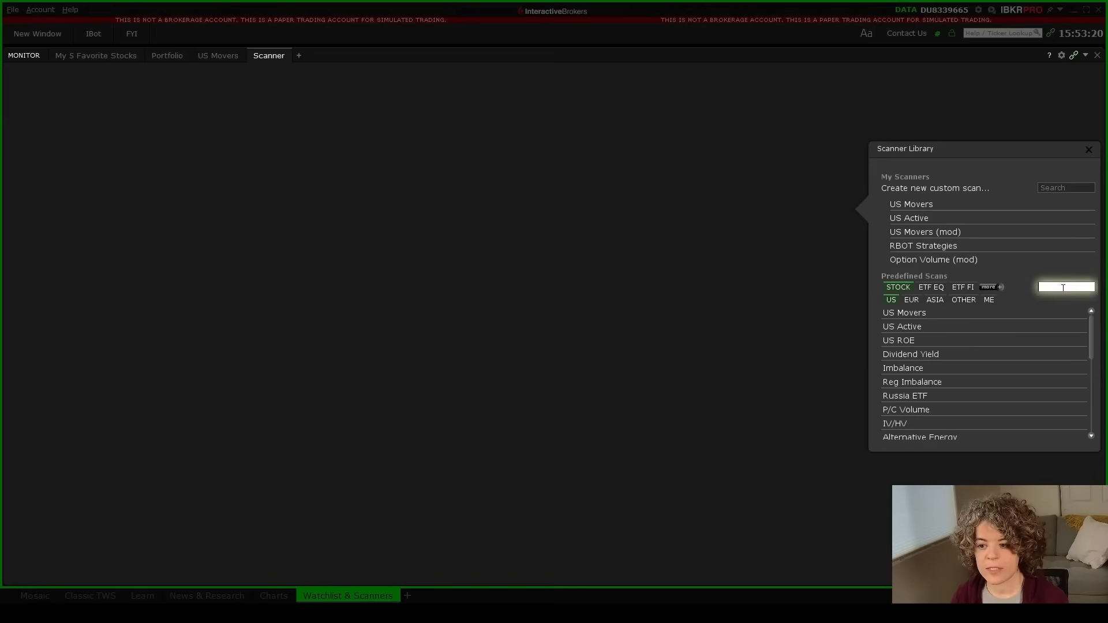
pyautogui.write('option')
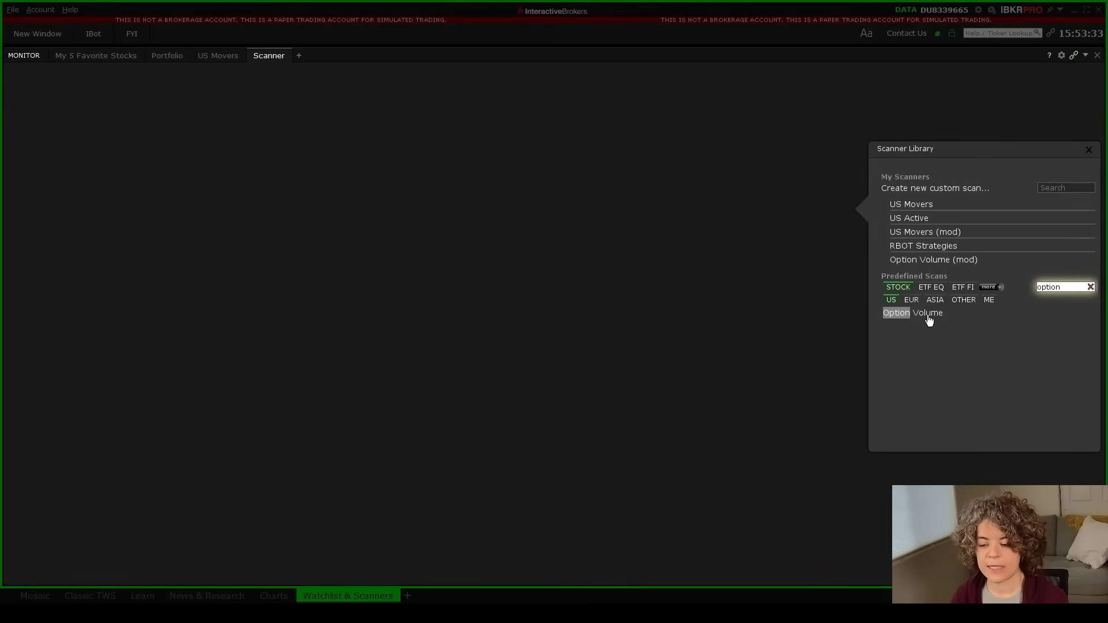
pyautogui.click(928, 313)
pyautogui.click(1075, 306)
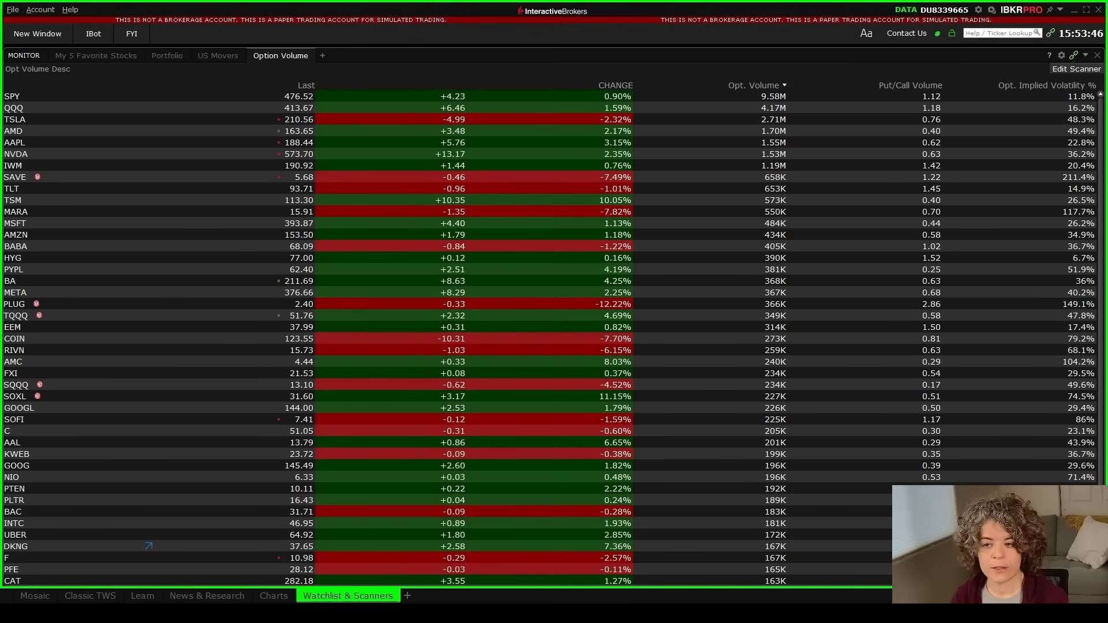
pyautogui.moveTo(927, 86)
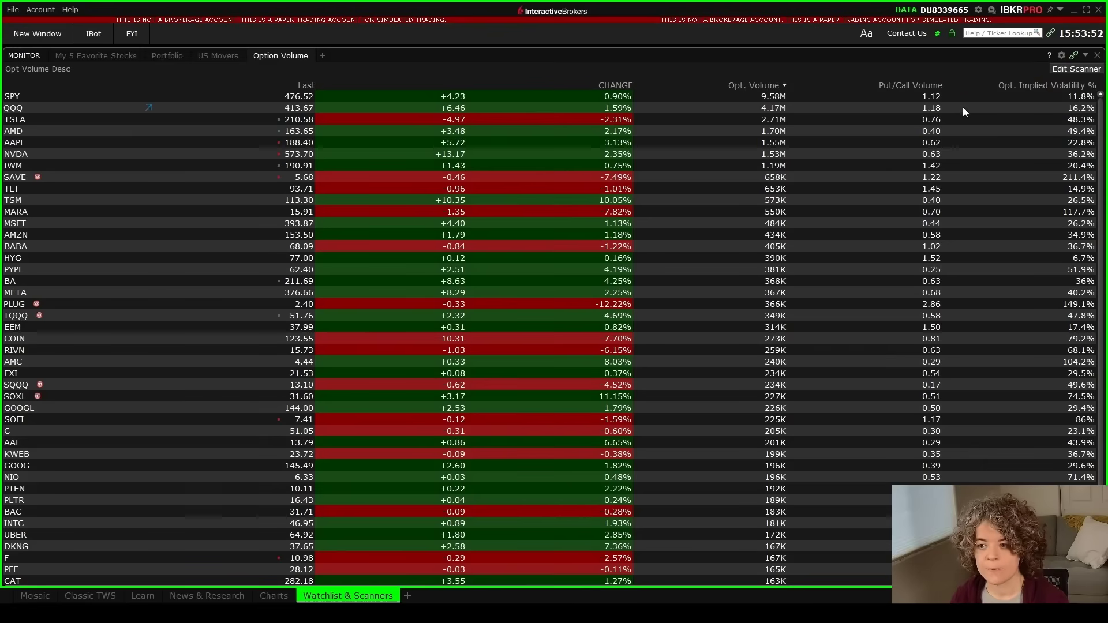
# - Customize the scan into Option Volume (mod1) and open its Opt. Volume filter and Display options
pyautogui.click(1071, 69)
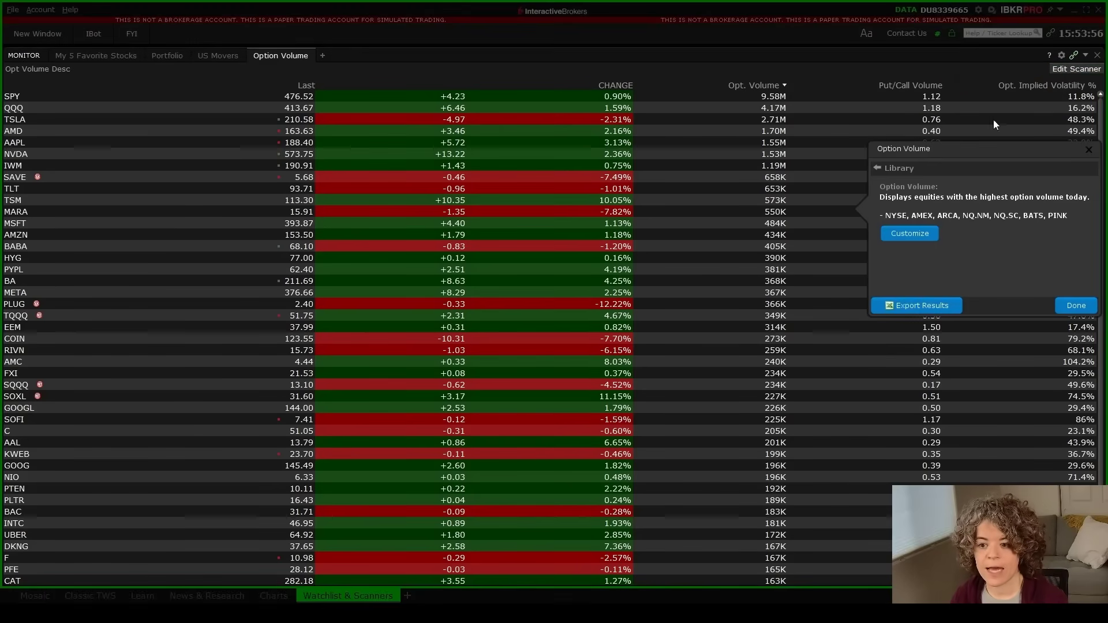
pyautogui.click(905, 236)
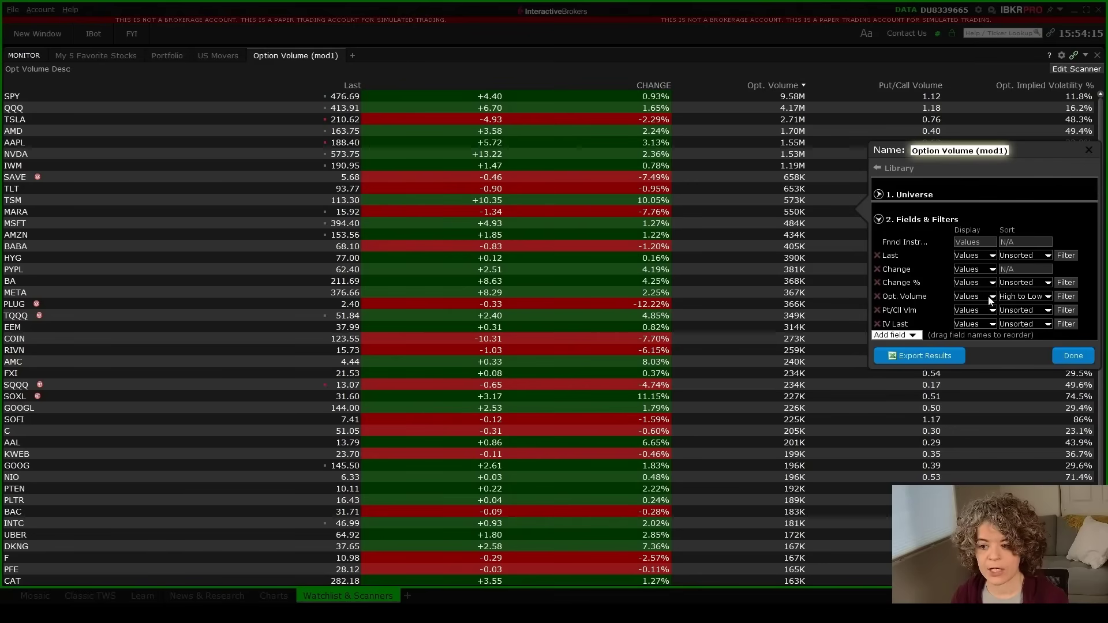
pyautogui.click(1068, 296)
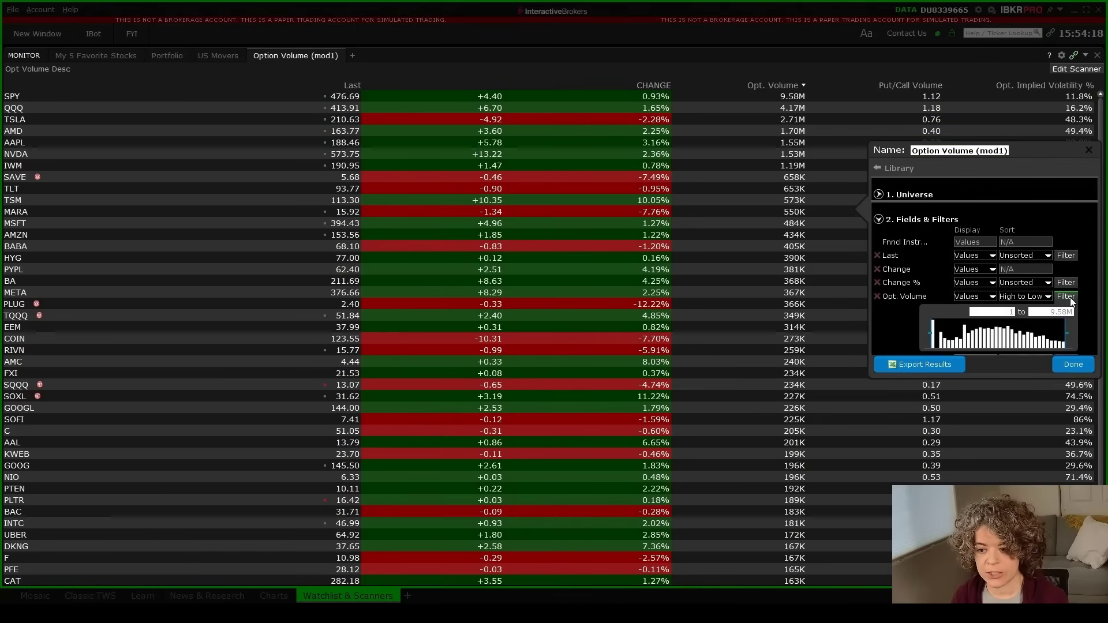
pyautogui.click(992, 298)
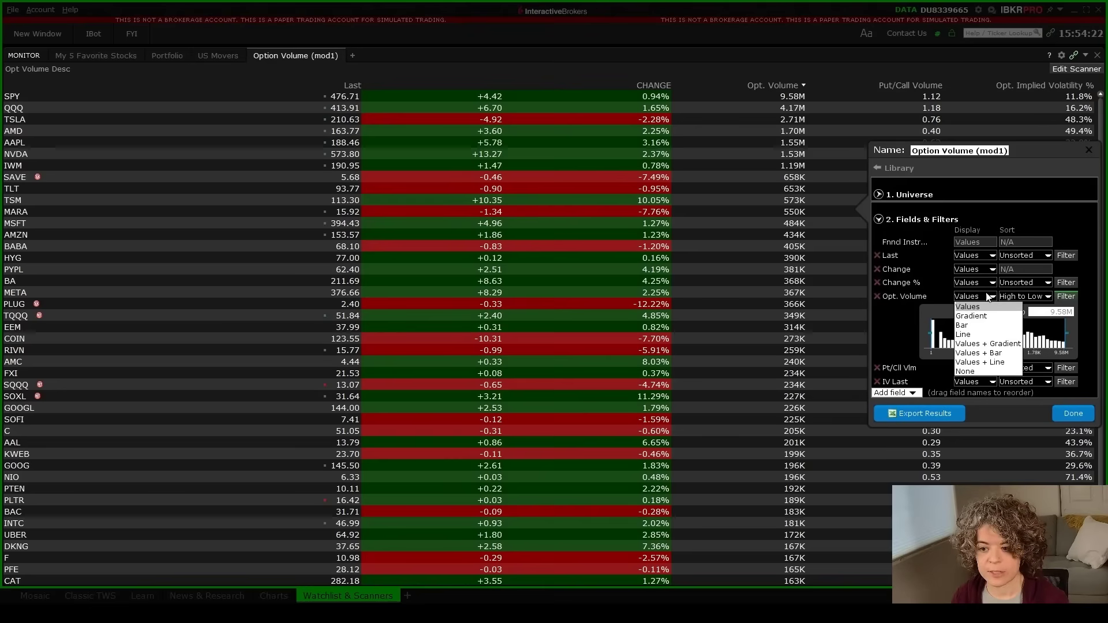